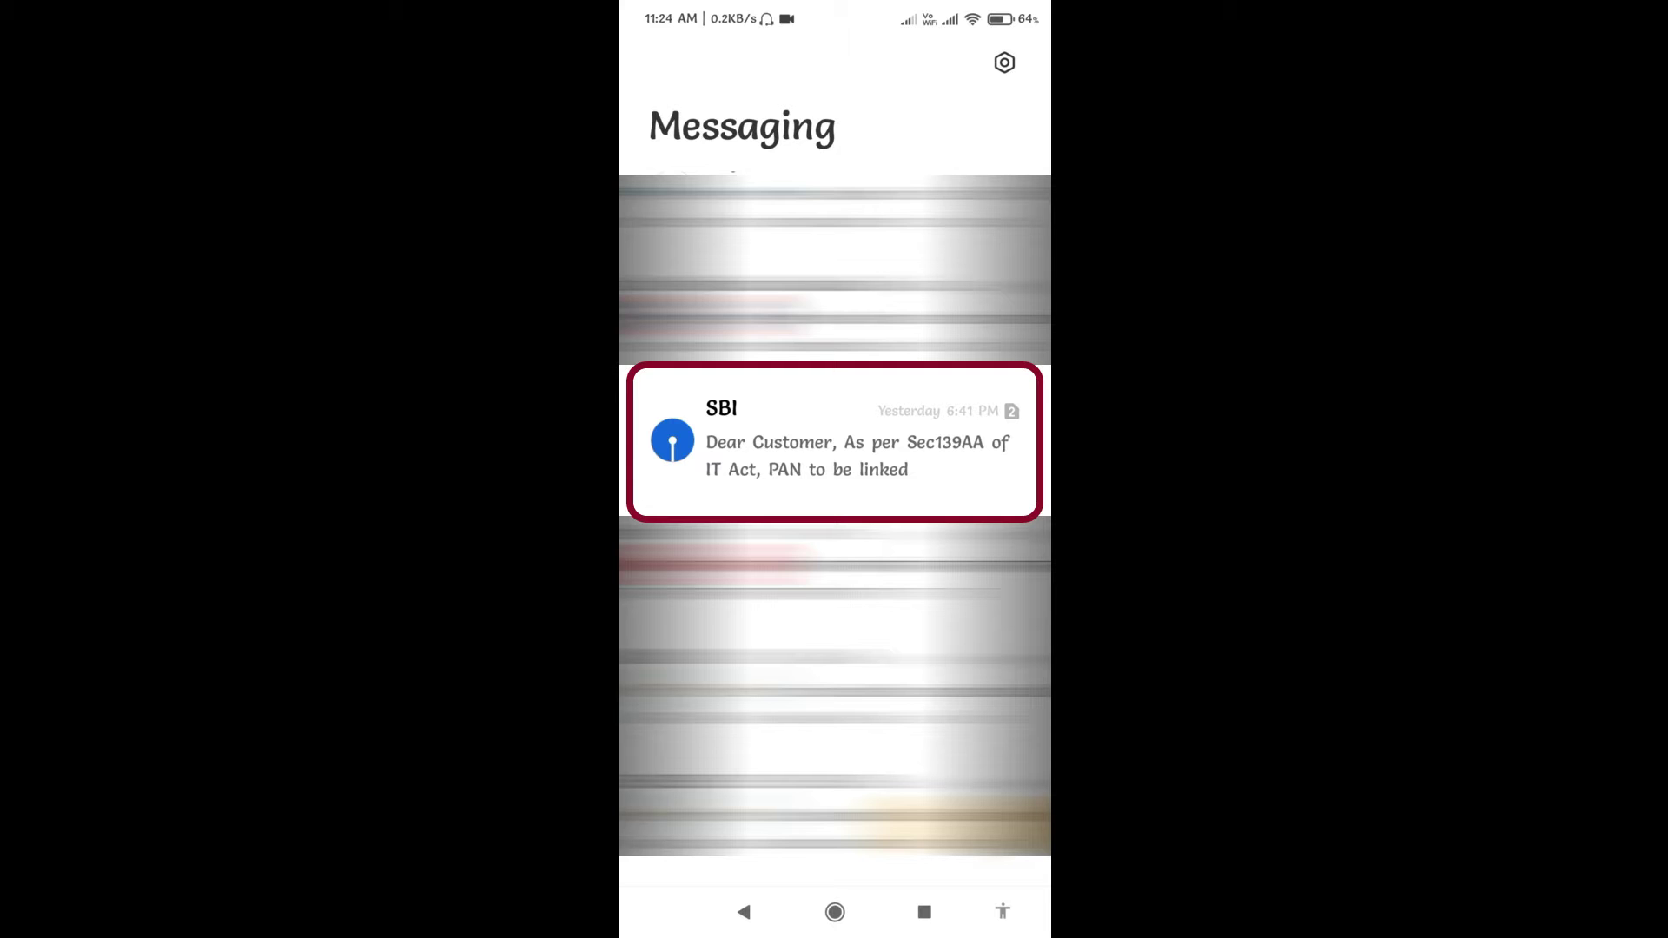
Open the SBI message about linking PAN with Aadhaar in Messaging
click(834, 441)
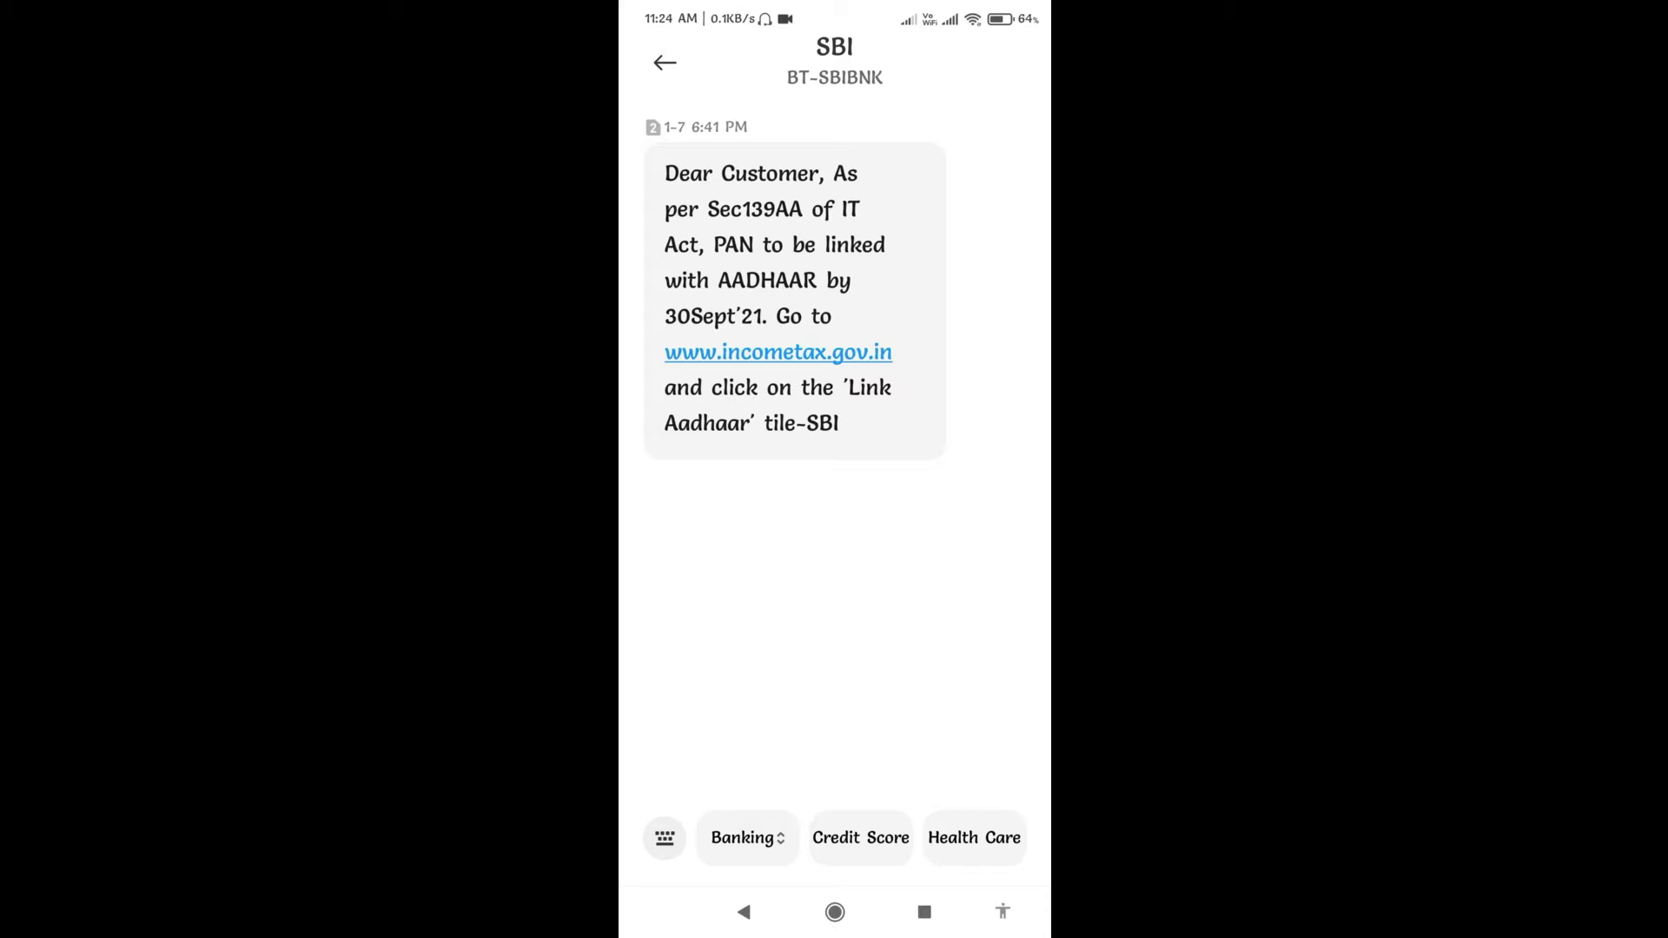
Leave the SBI conversation and exit Messaging
click(743, 911)
click(743, 911)
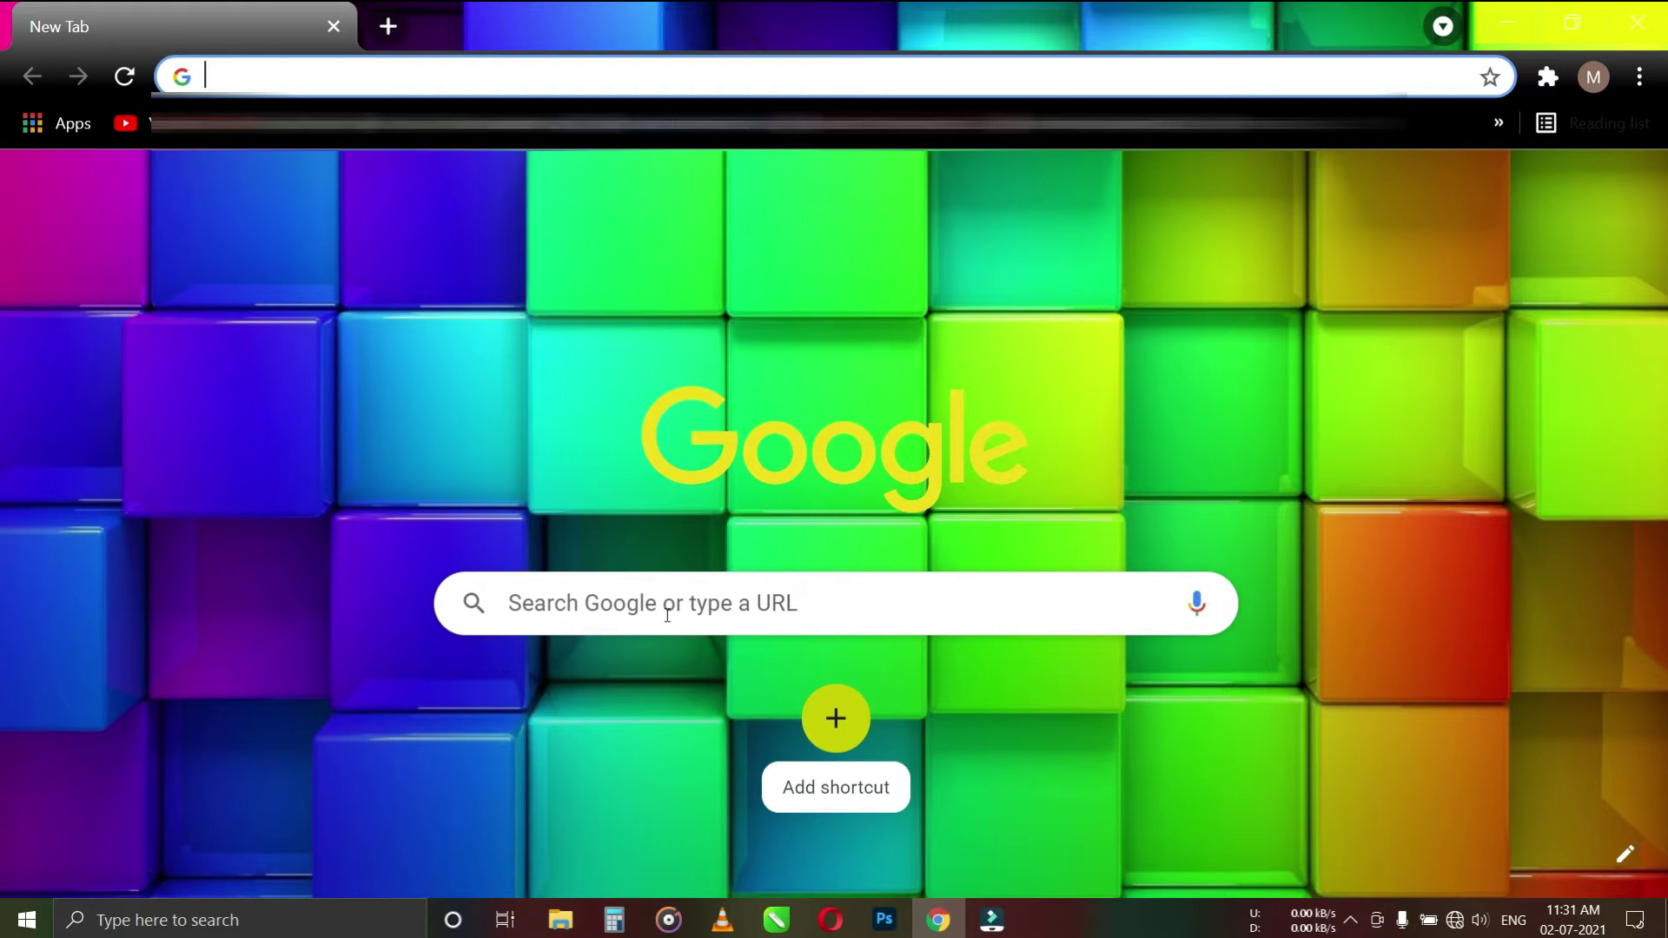
click(665, 612)
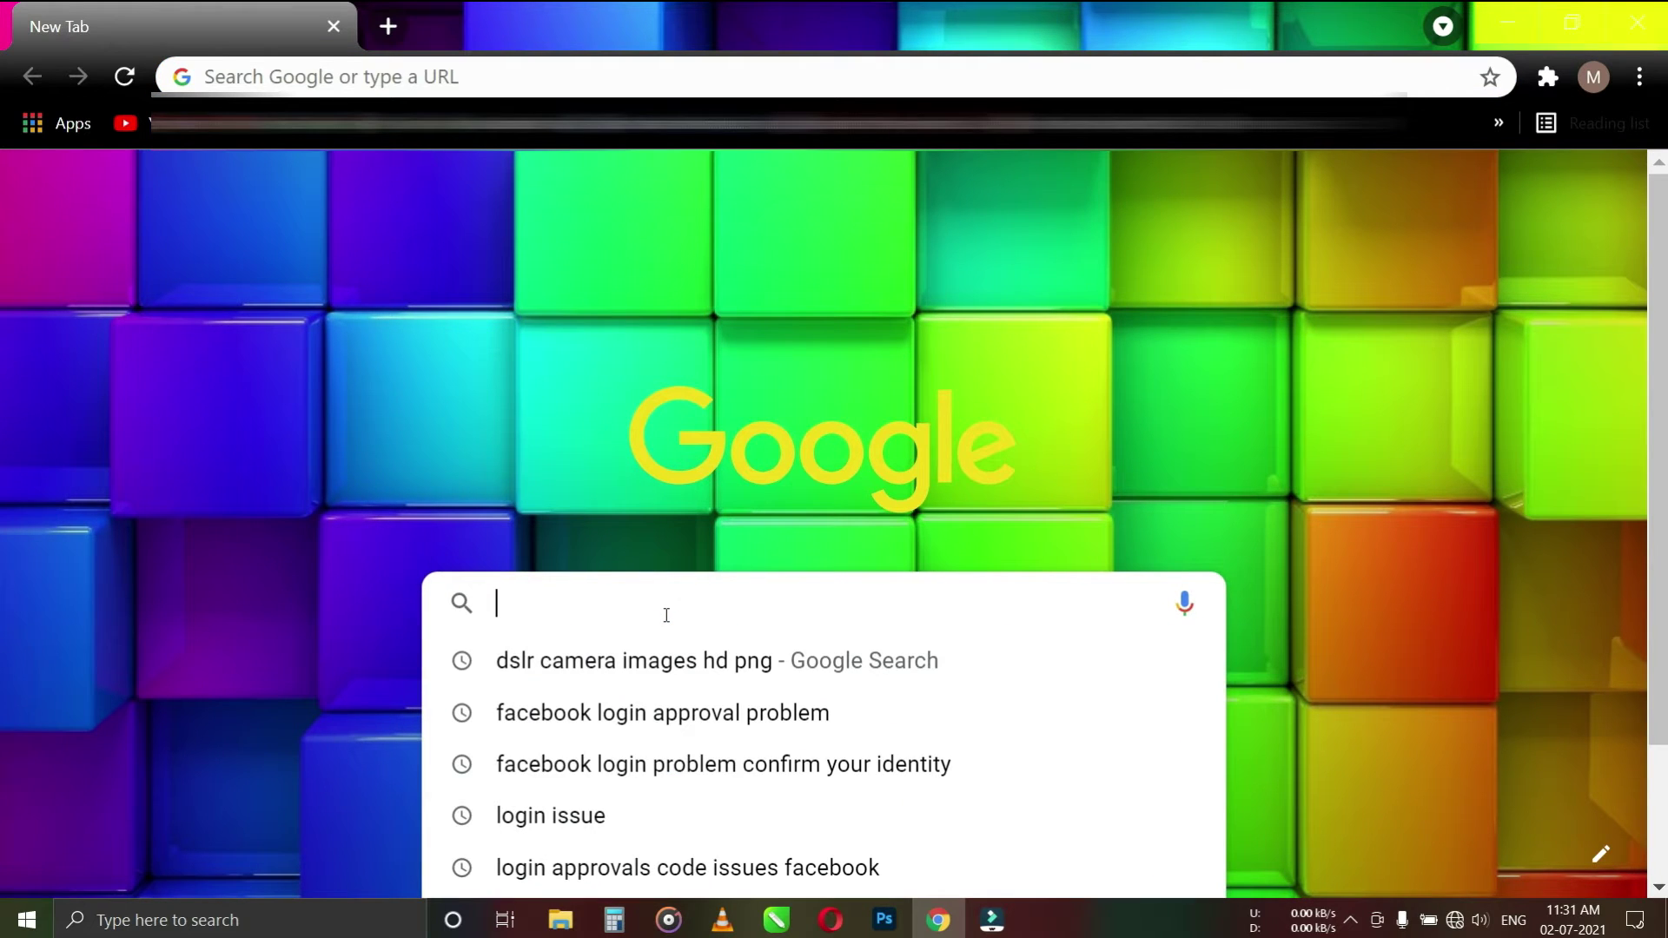
text(www)
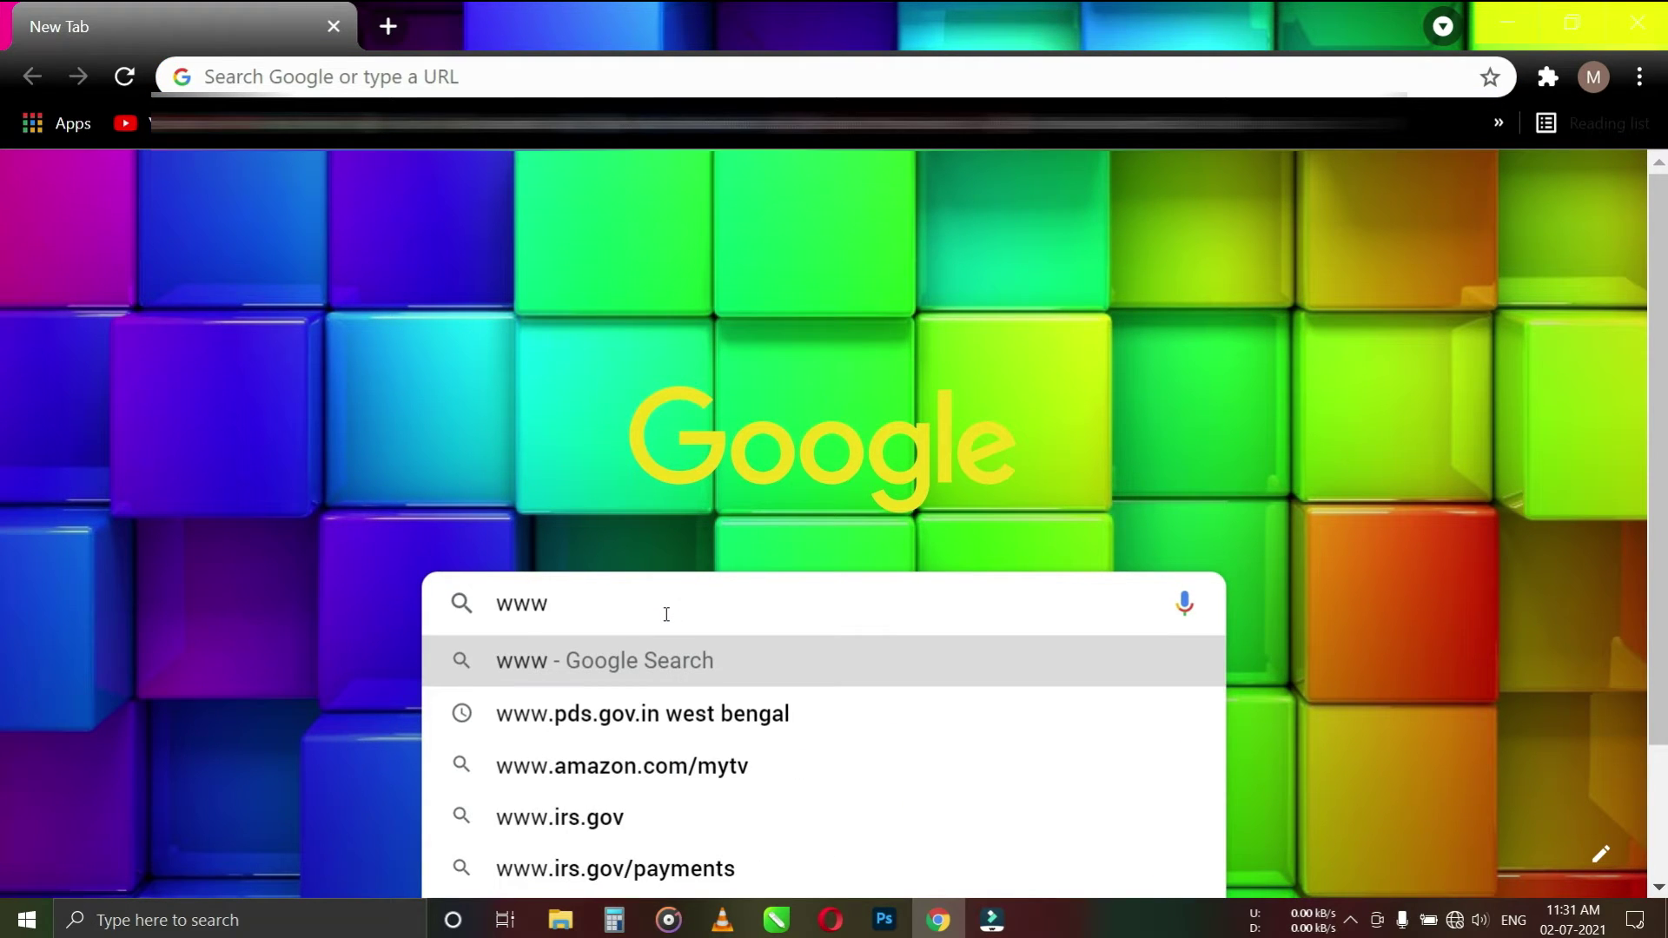
text(.i)
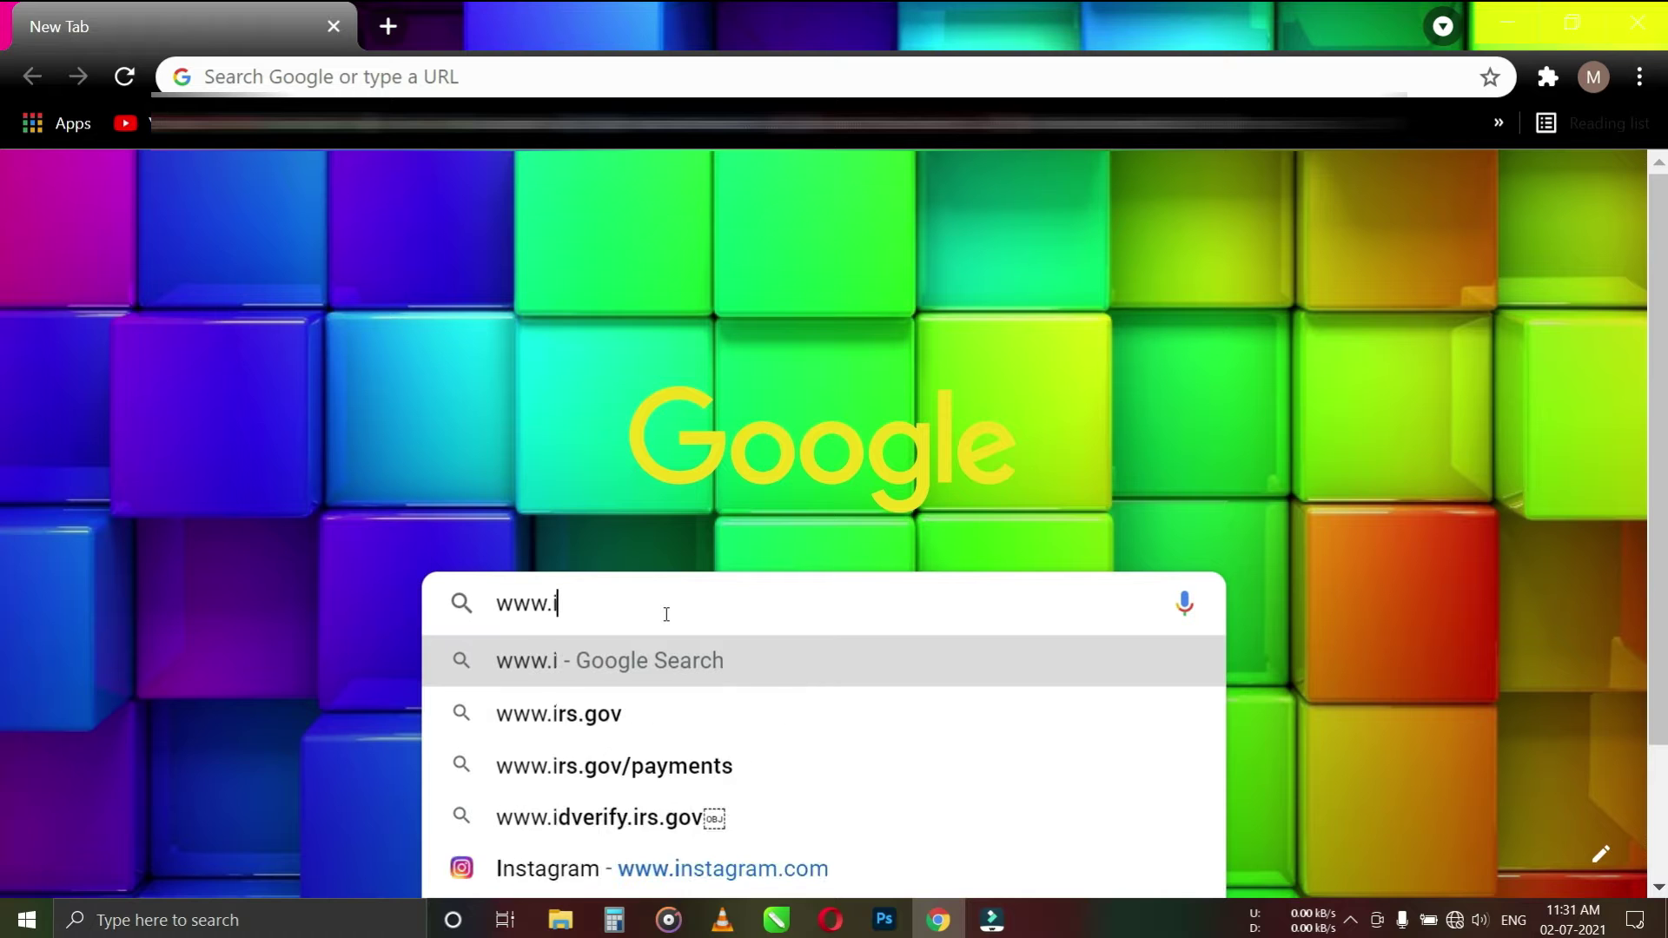
text(ncome)
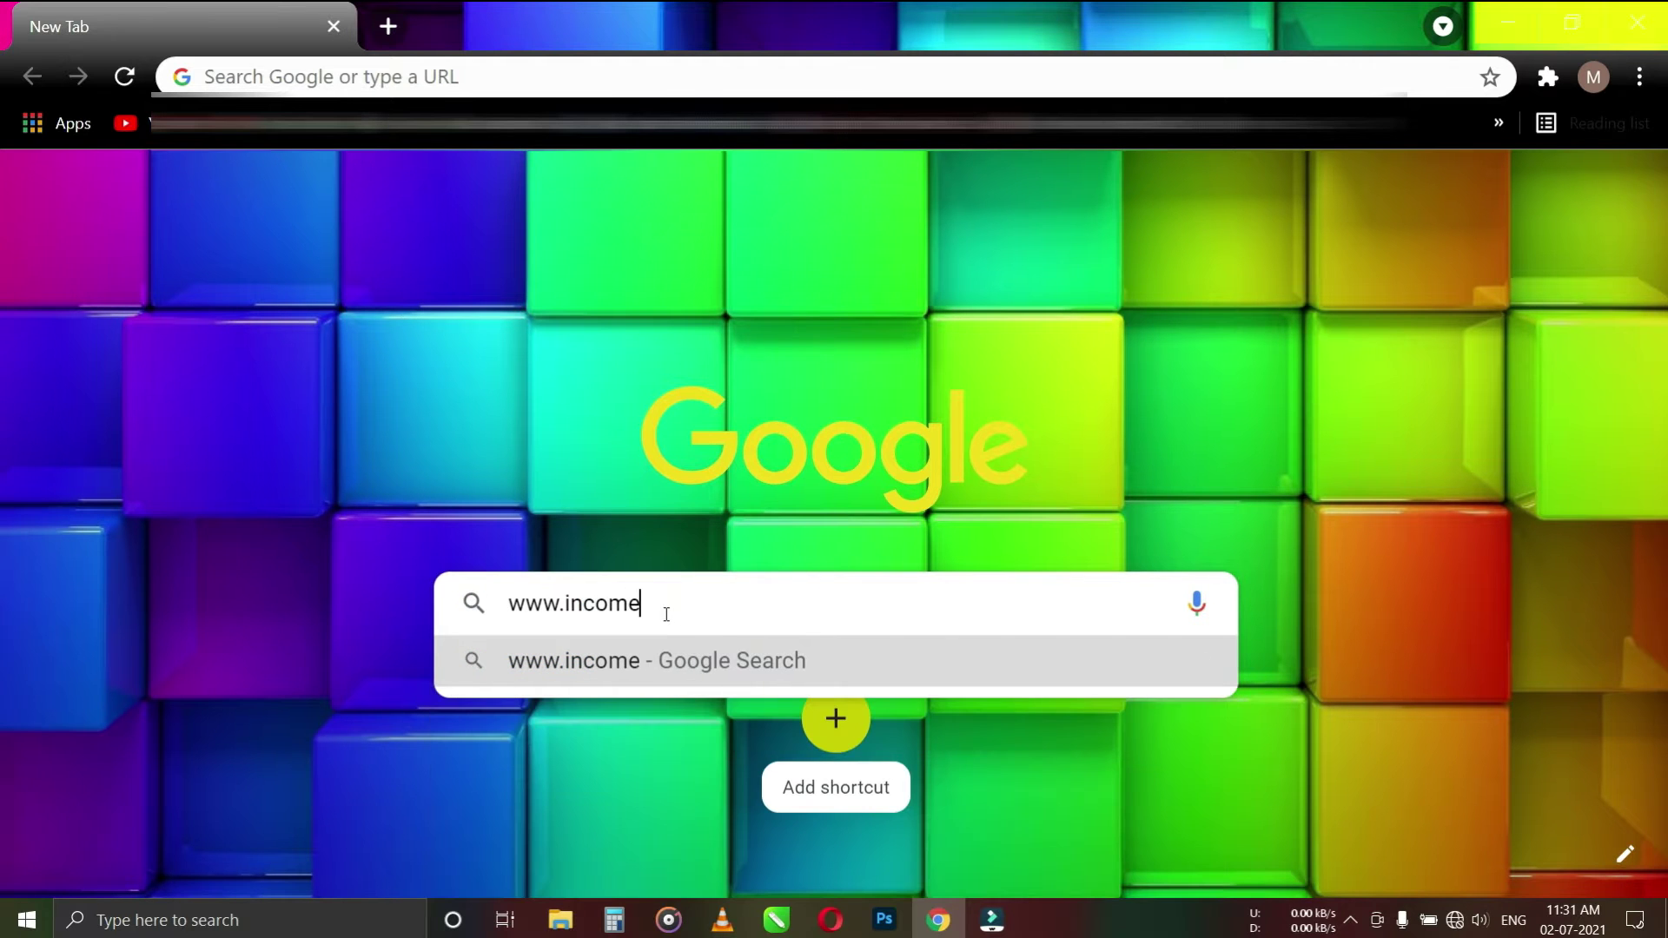
text(tax.goc)
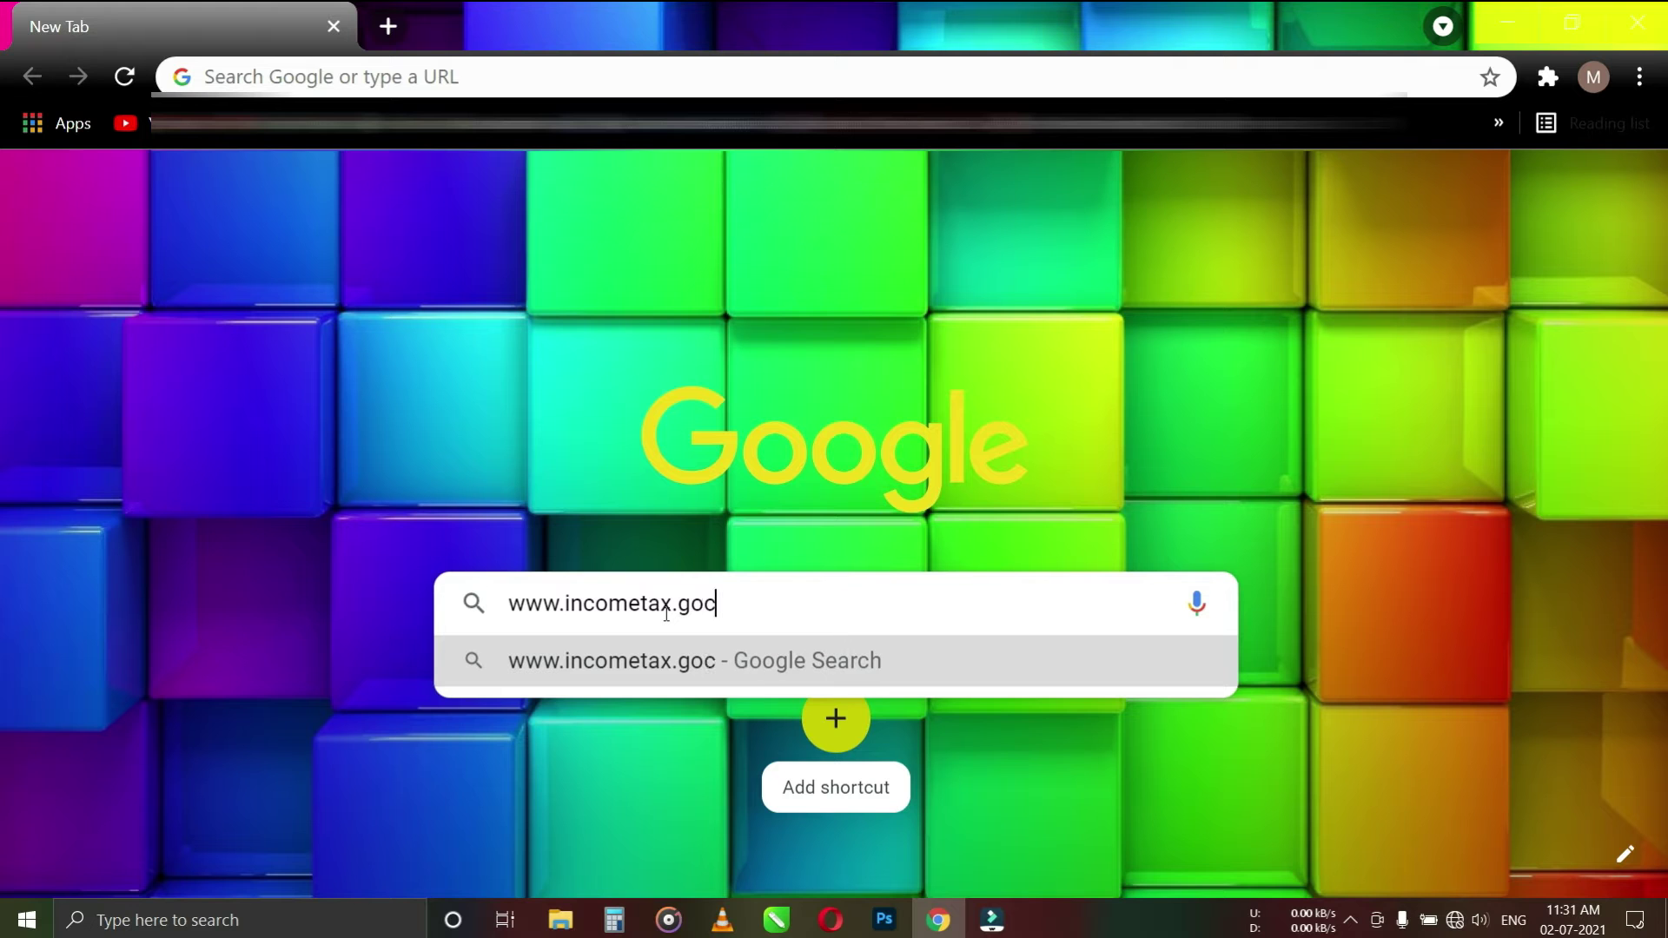
key(BackSpace)
text(v.in)
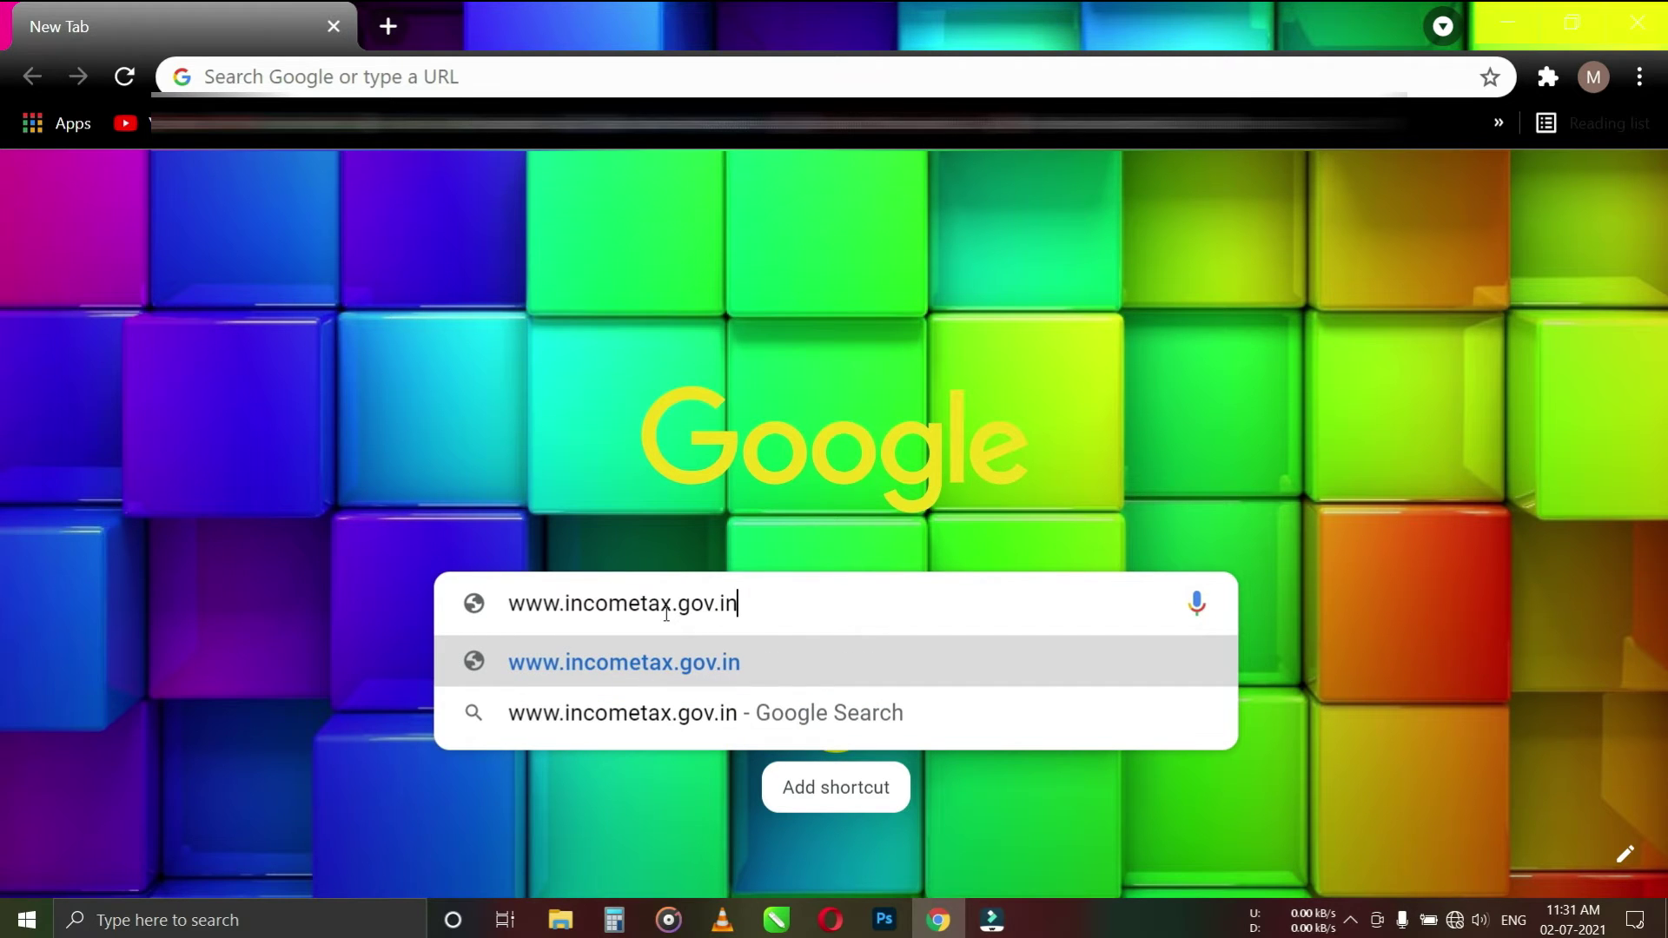
key(Return)
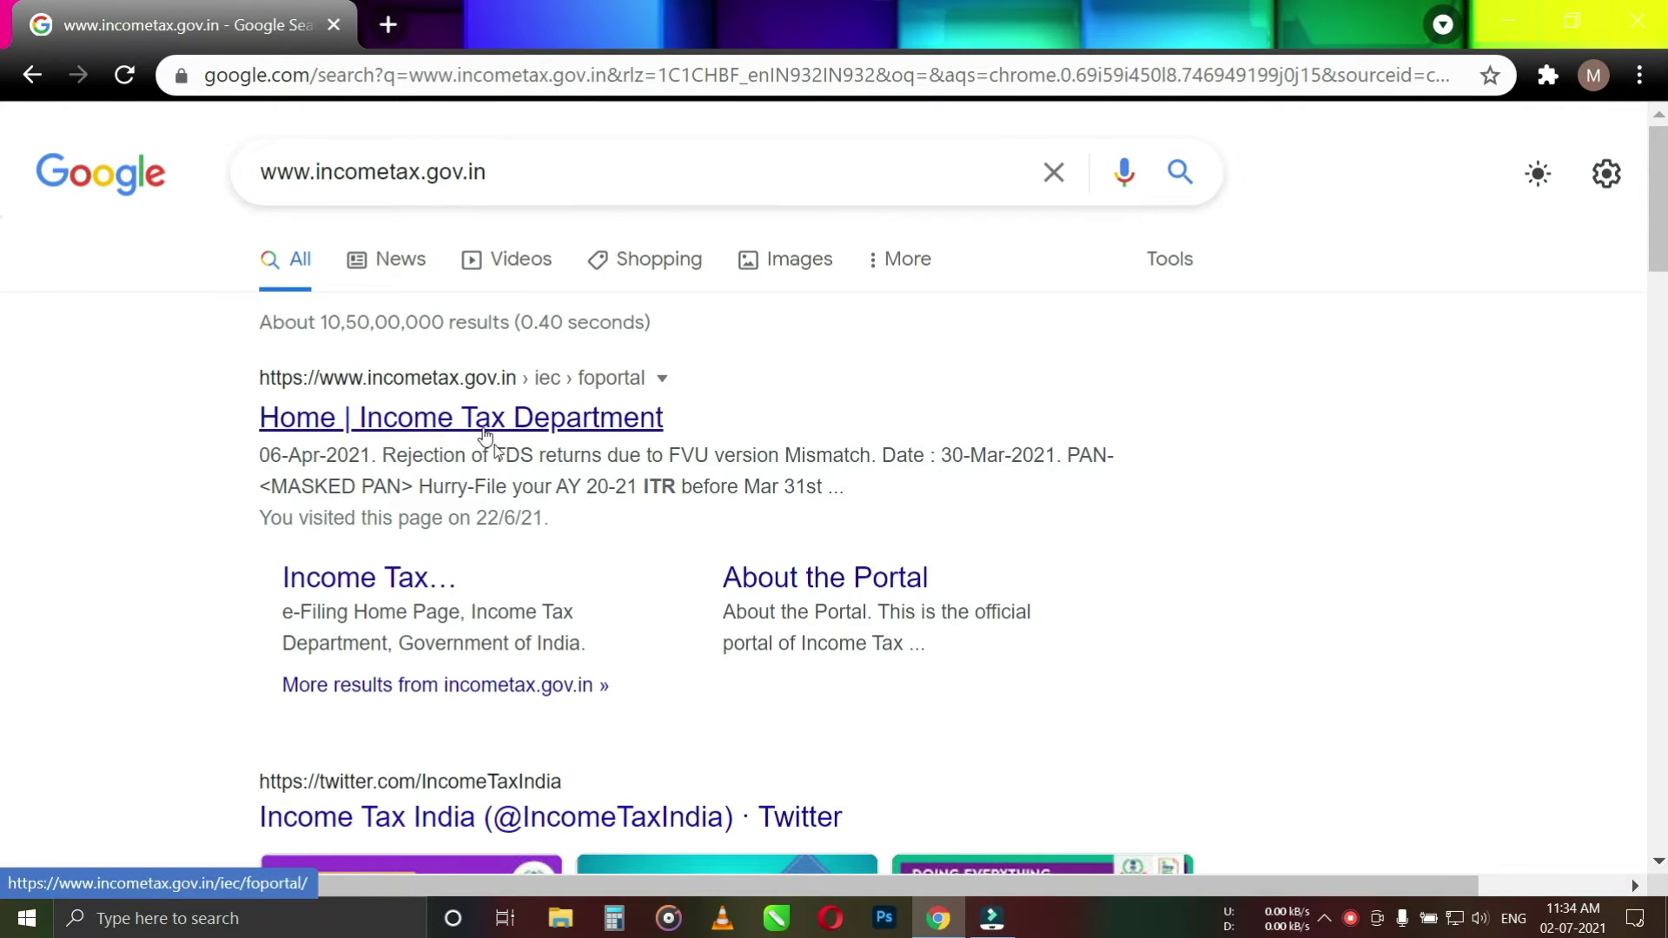
Open the Income Tax Department home page and bring the Link Aadhaar service card into view
click(515, 420)
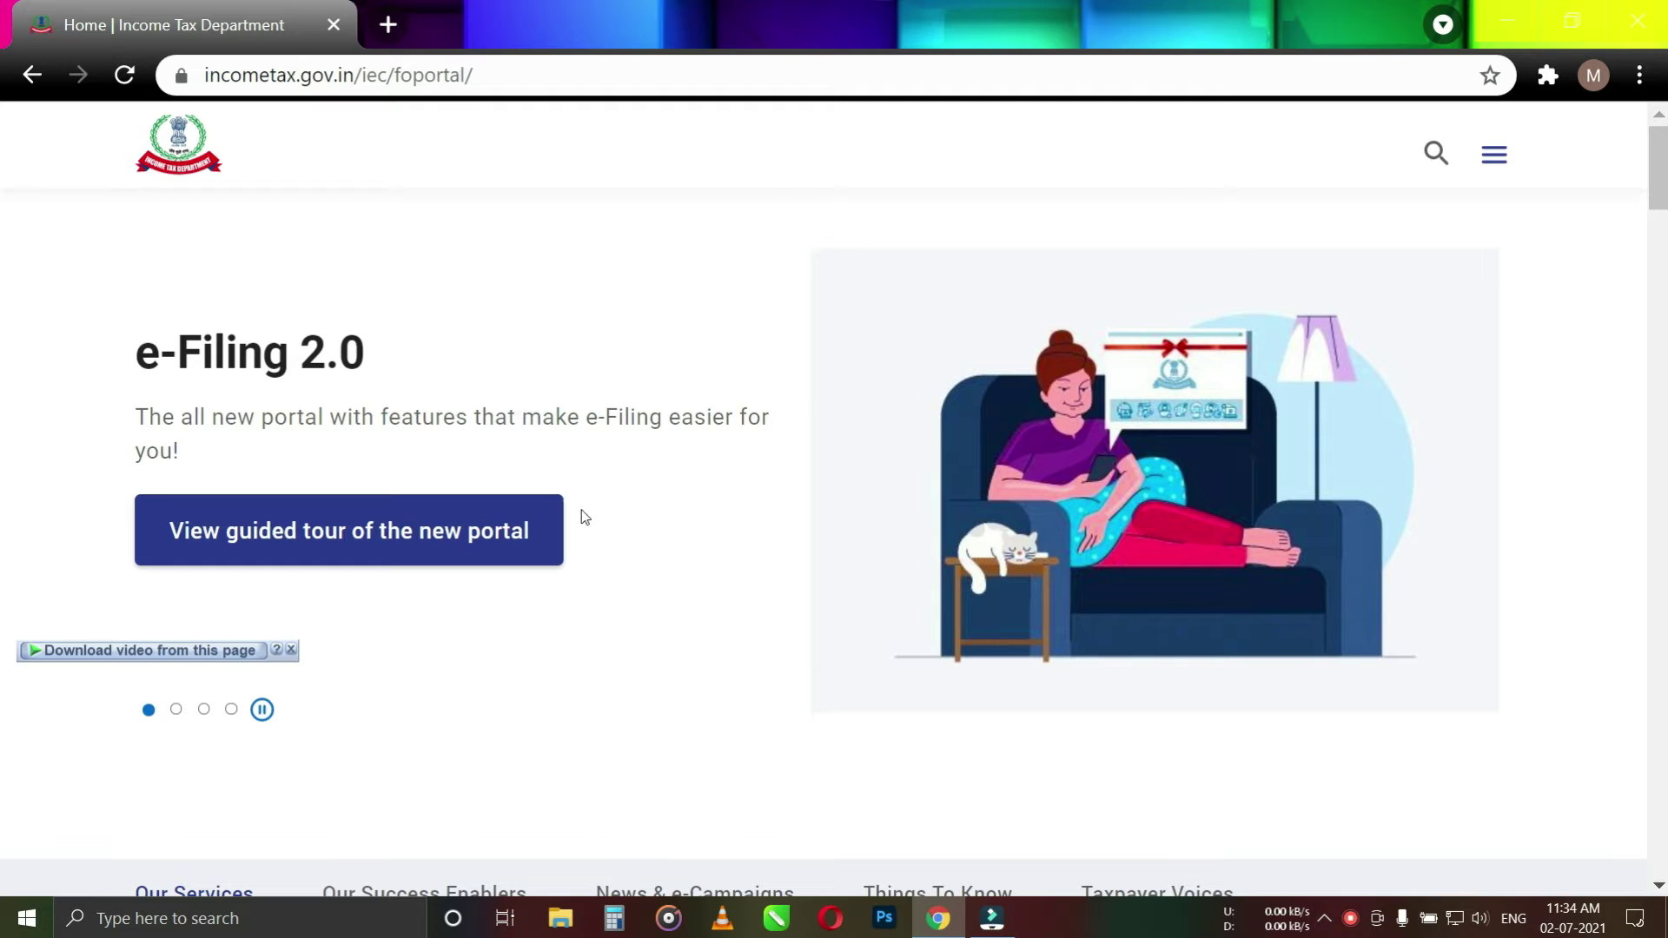
scroll(518, 596, down, 2)
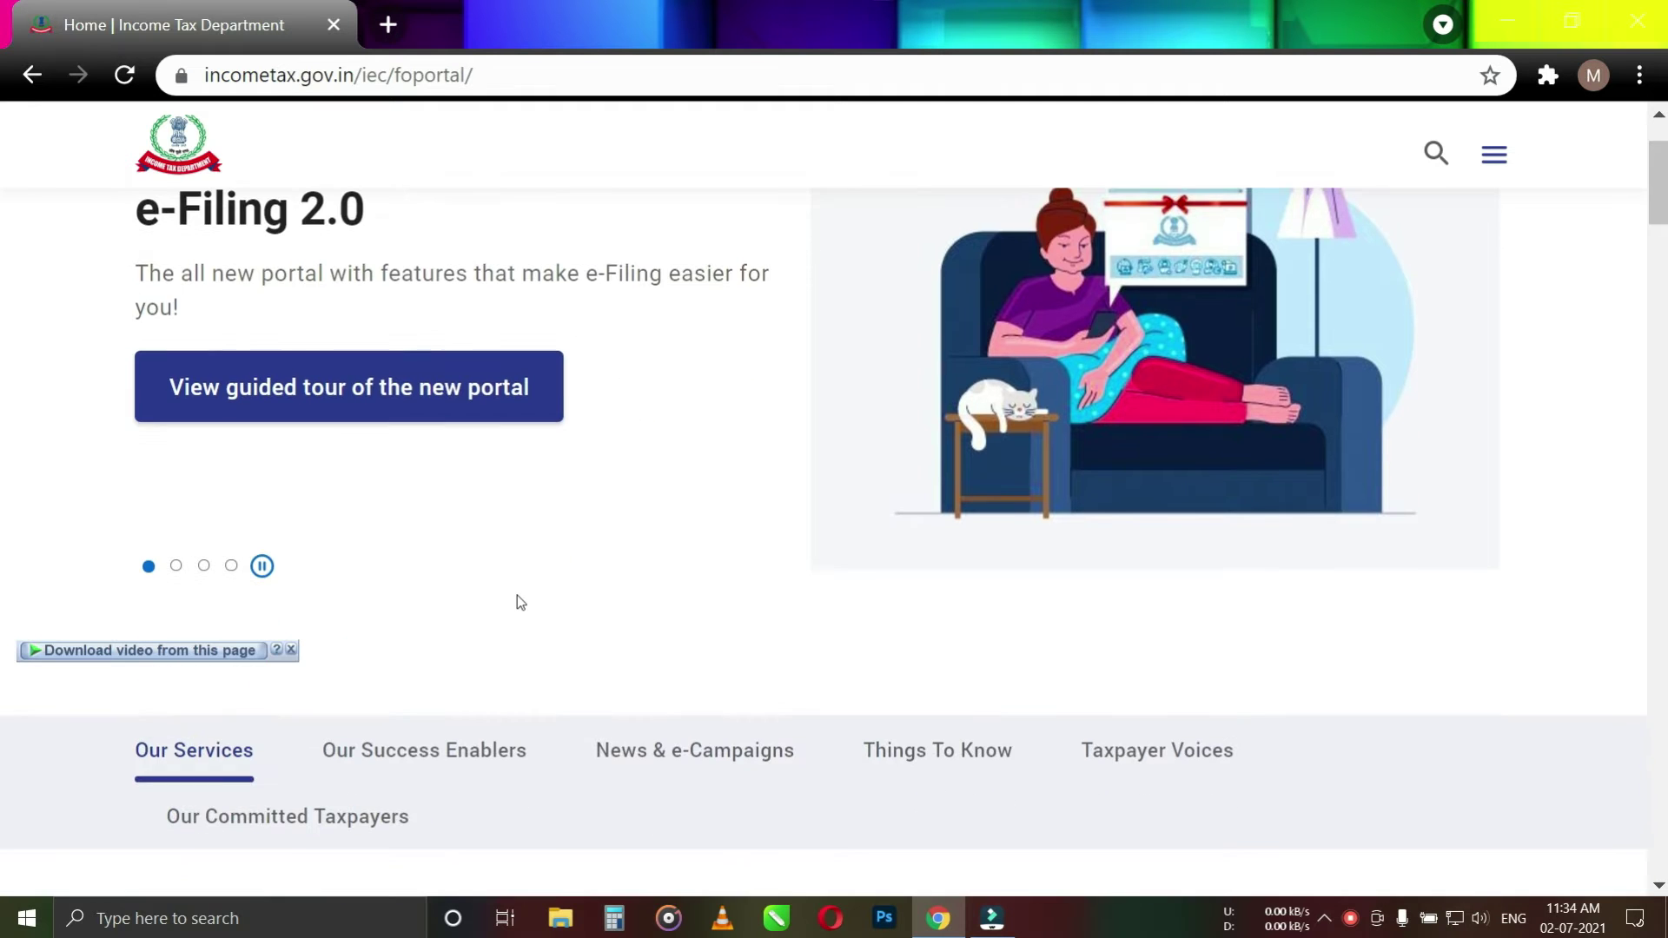
scroll(519, 598, down, 6)
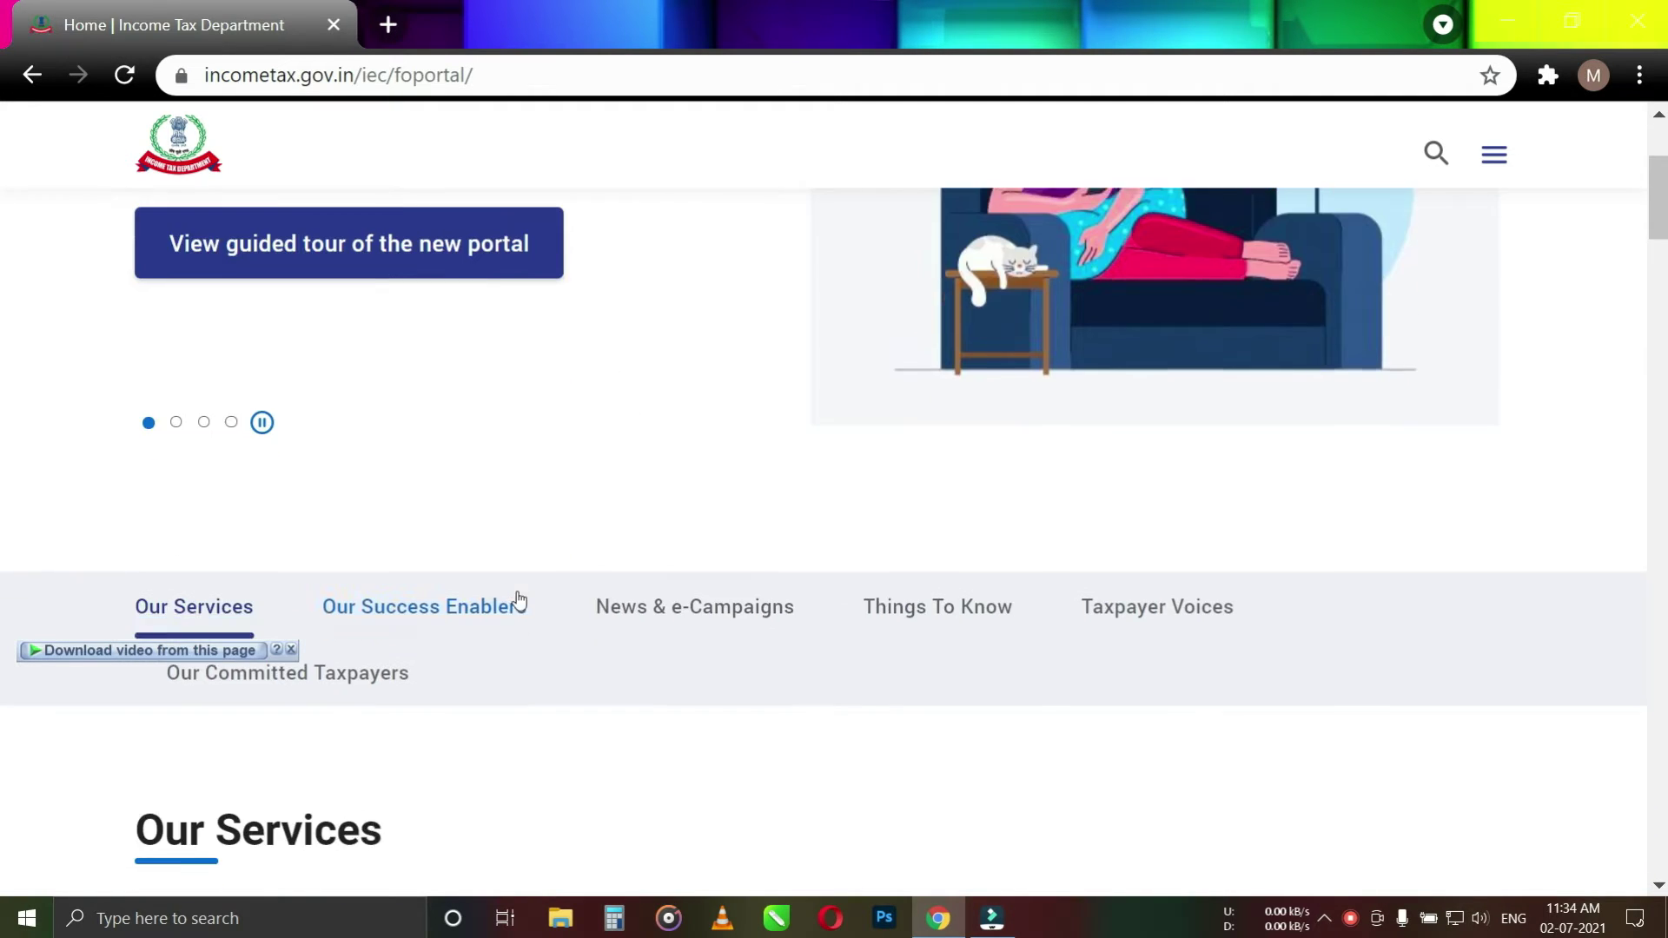
scroll(519, 599, up, 2)
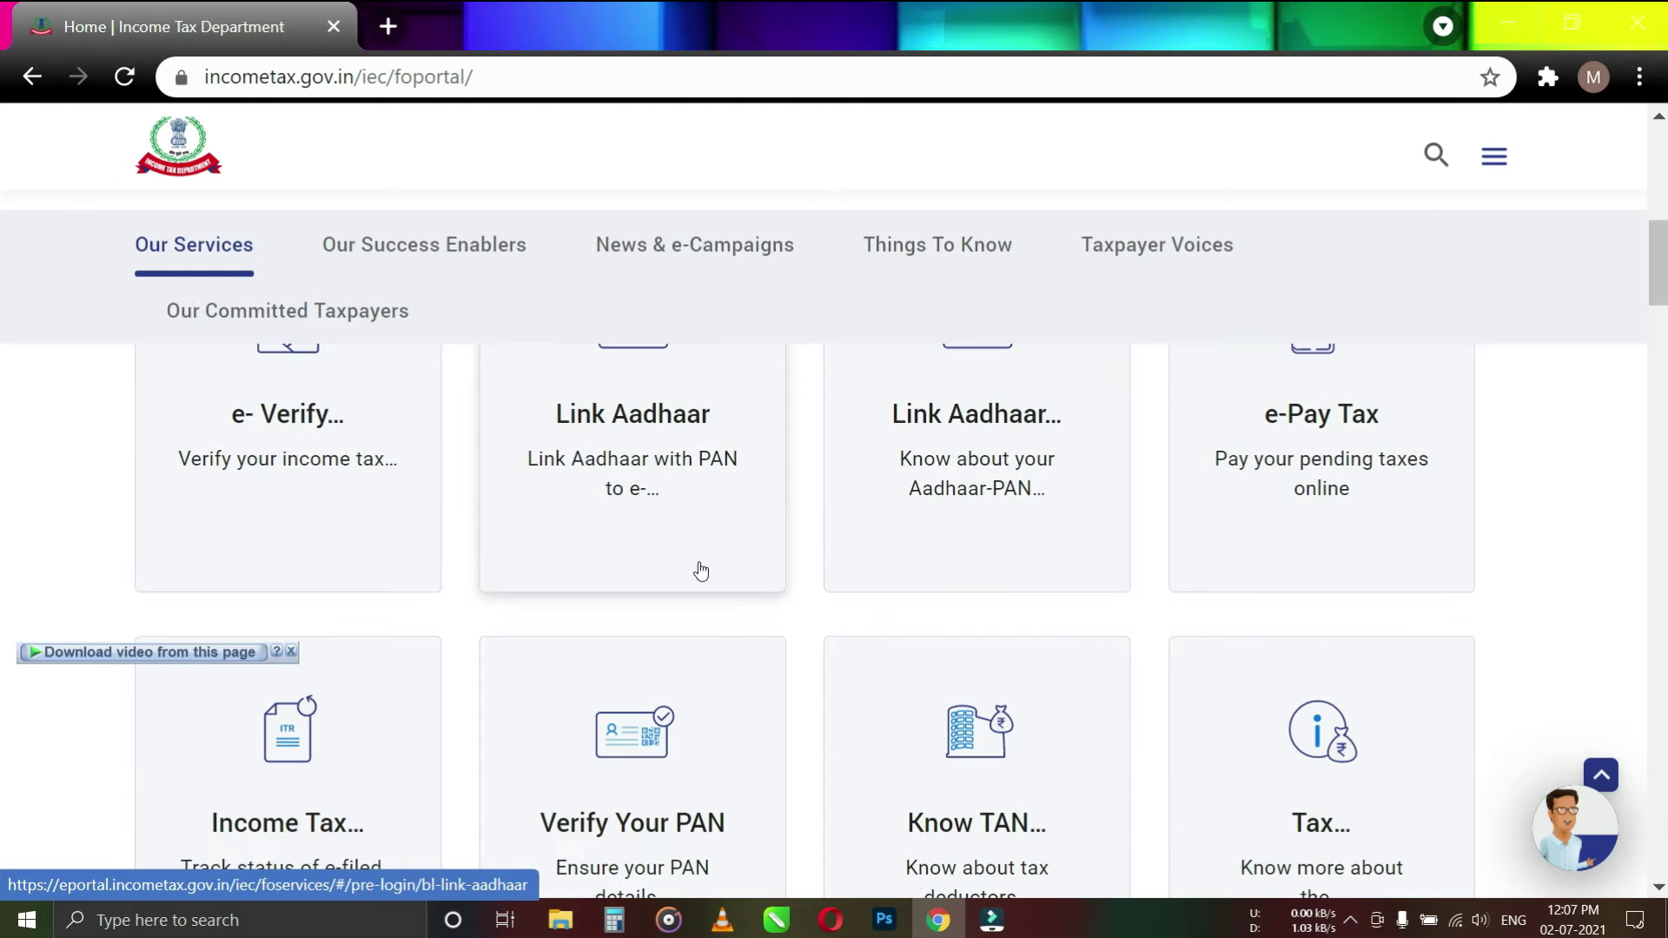
Open the Link Aadhaar form and paste the PAN into its PAN field
click(683, 482)
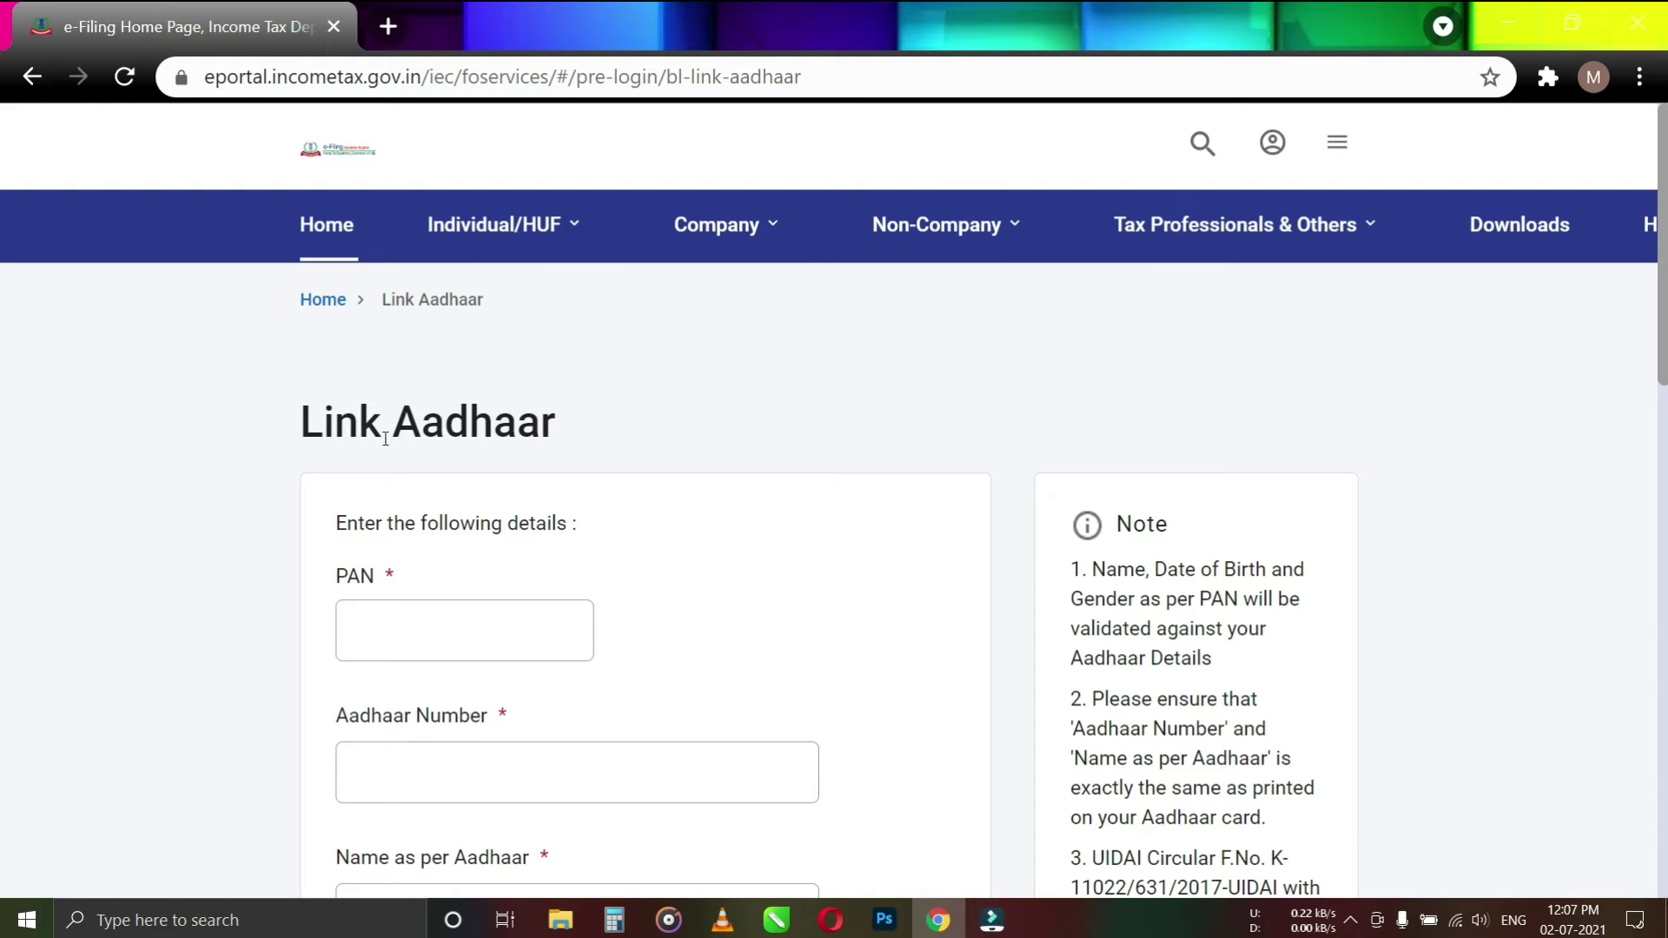
scroll(556, 478, down, 2)
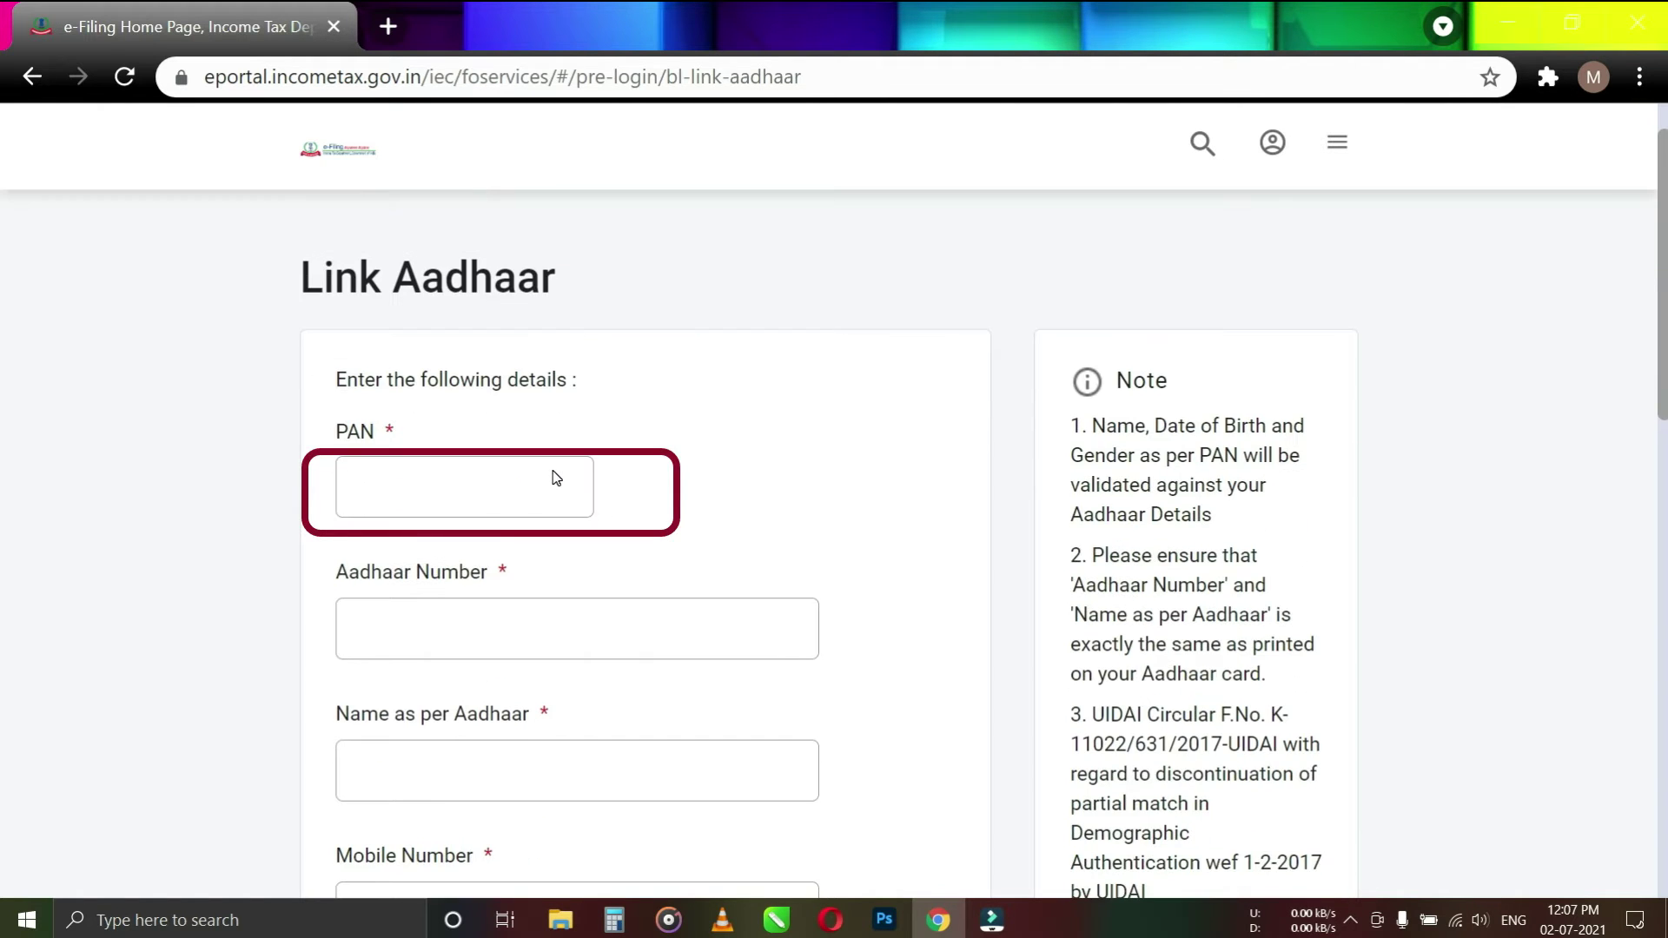
click(395, 490)
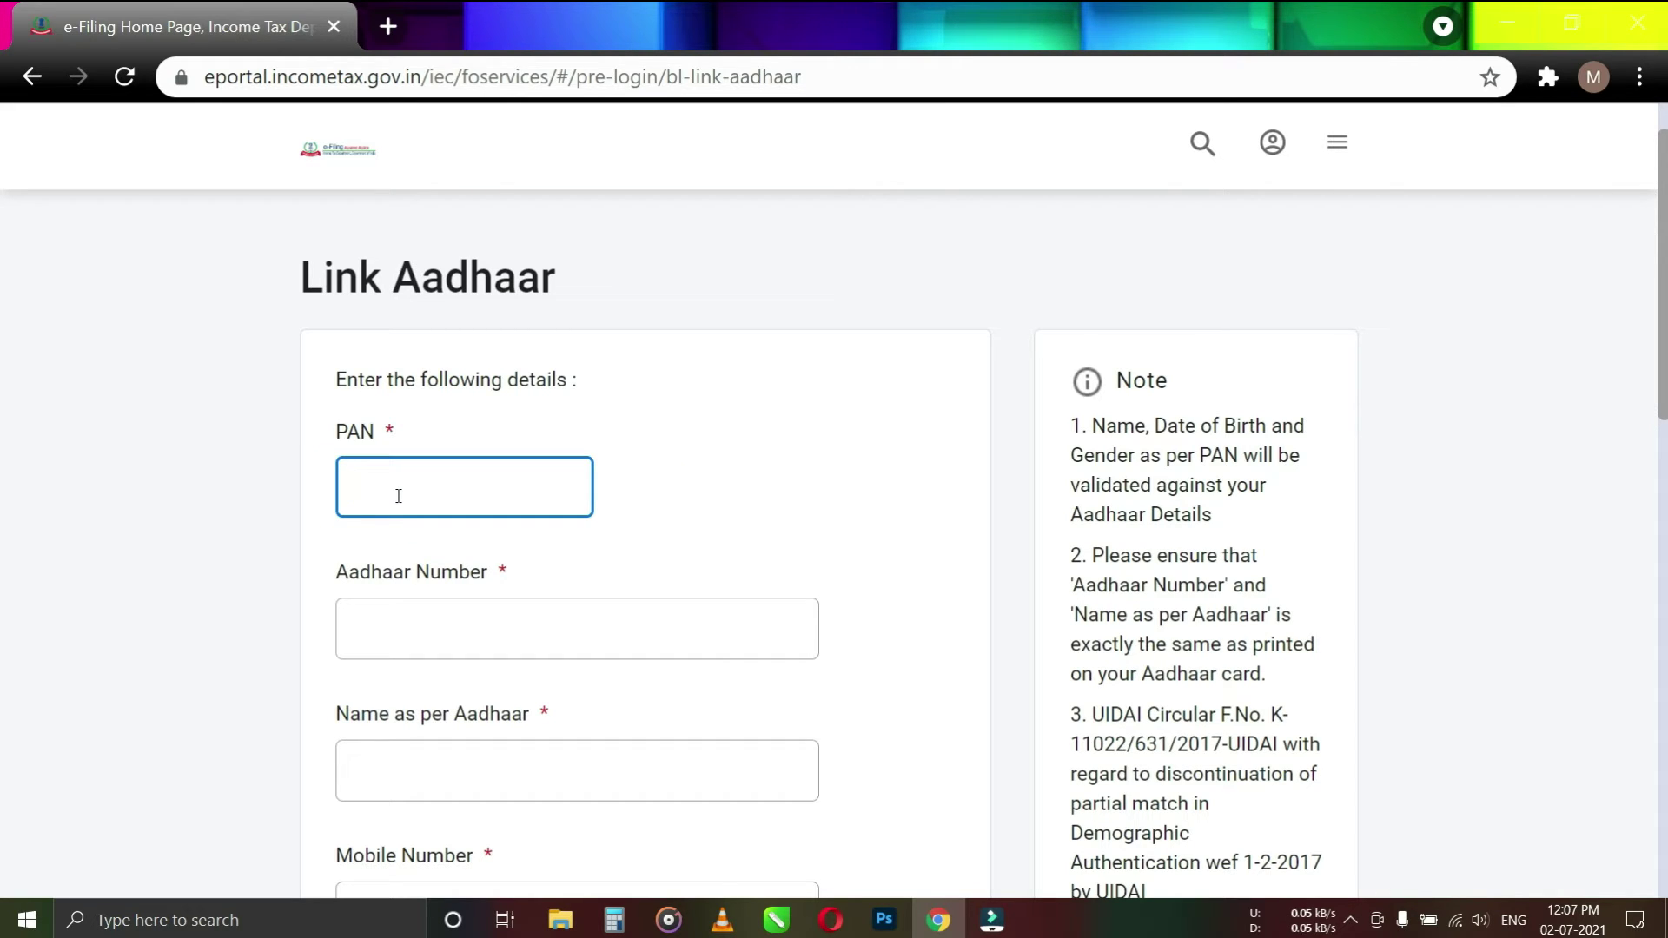
text(B)
key(ctrl+v)
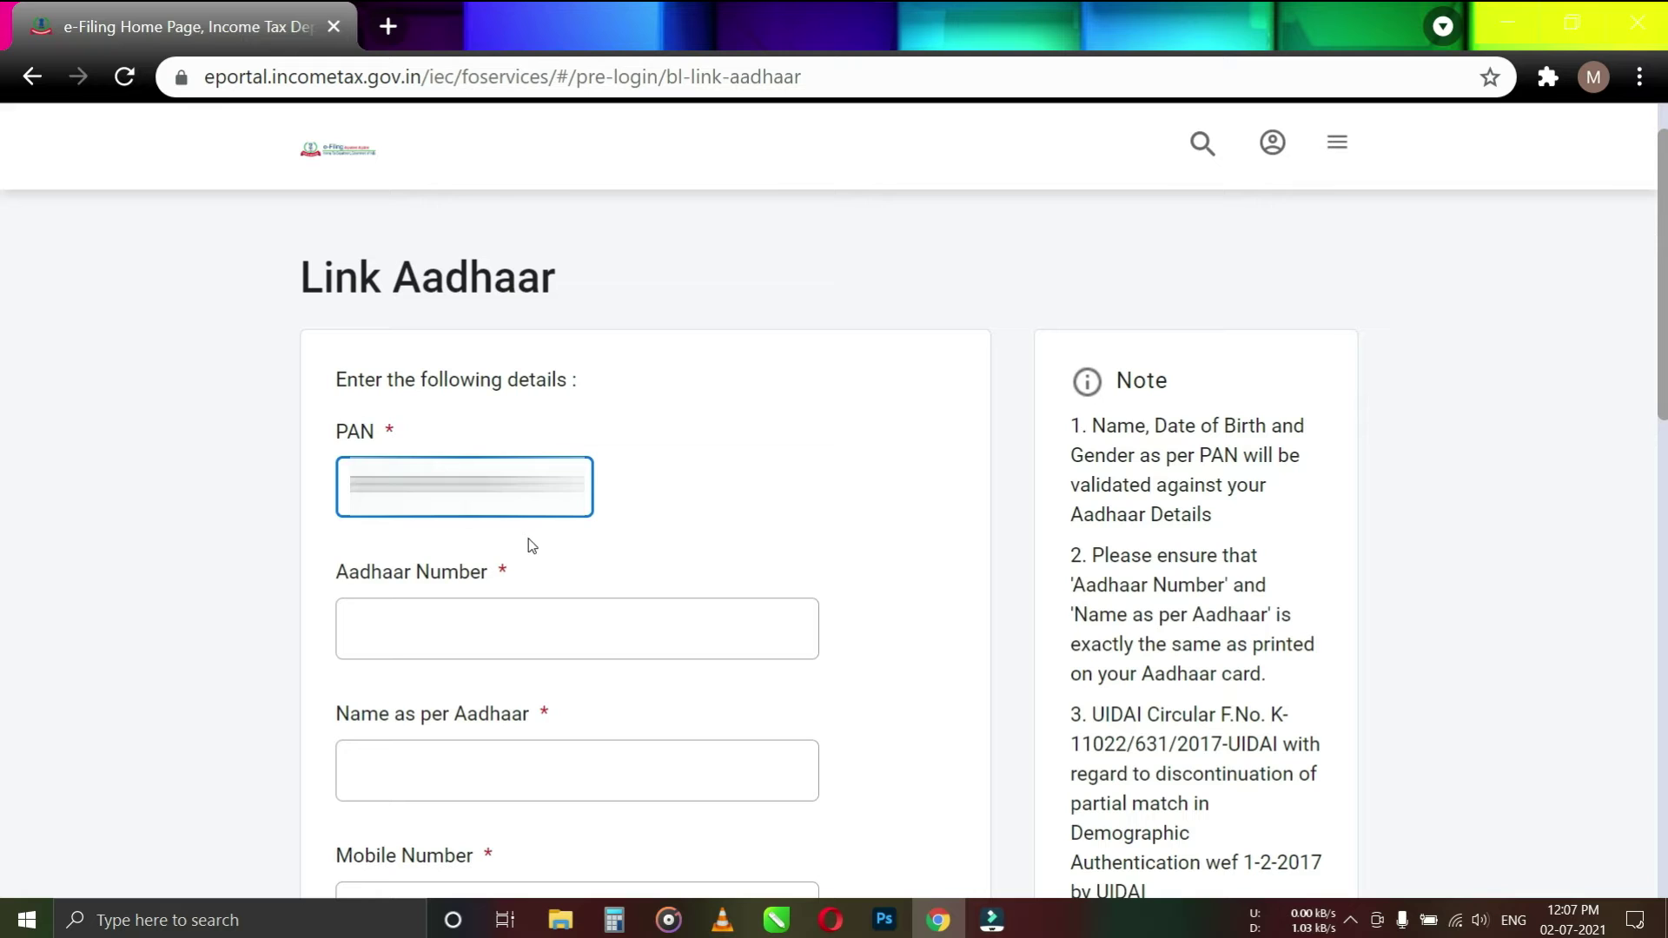
Enter the Aadhaar number, name as per Aadhaar, and mobile number on the form
click(482, 637)
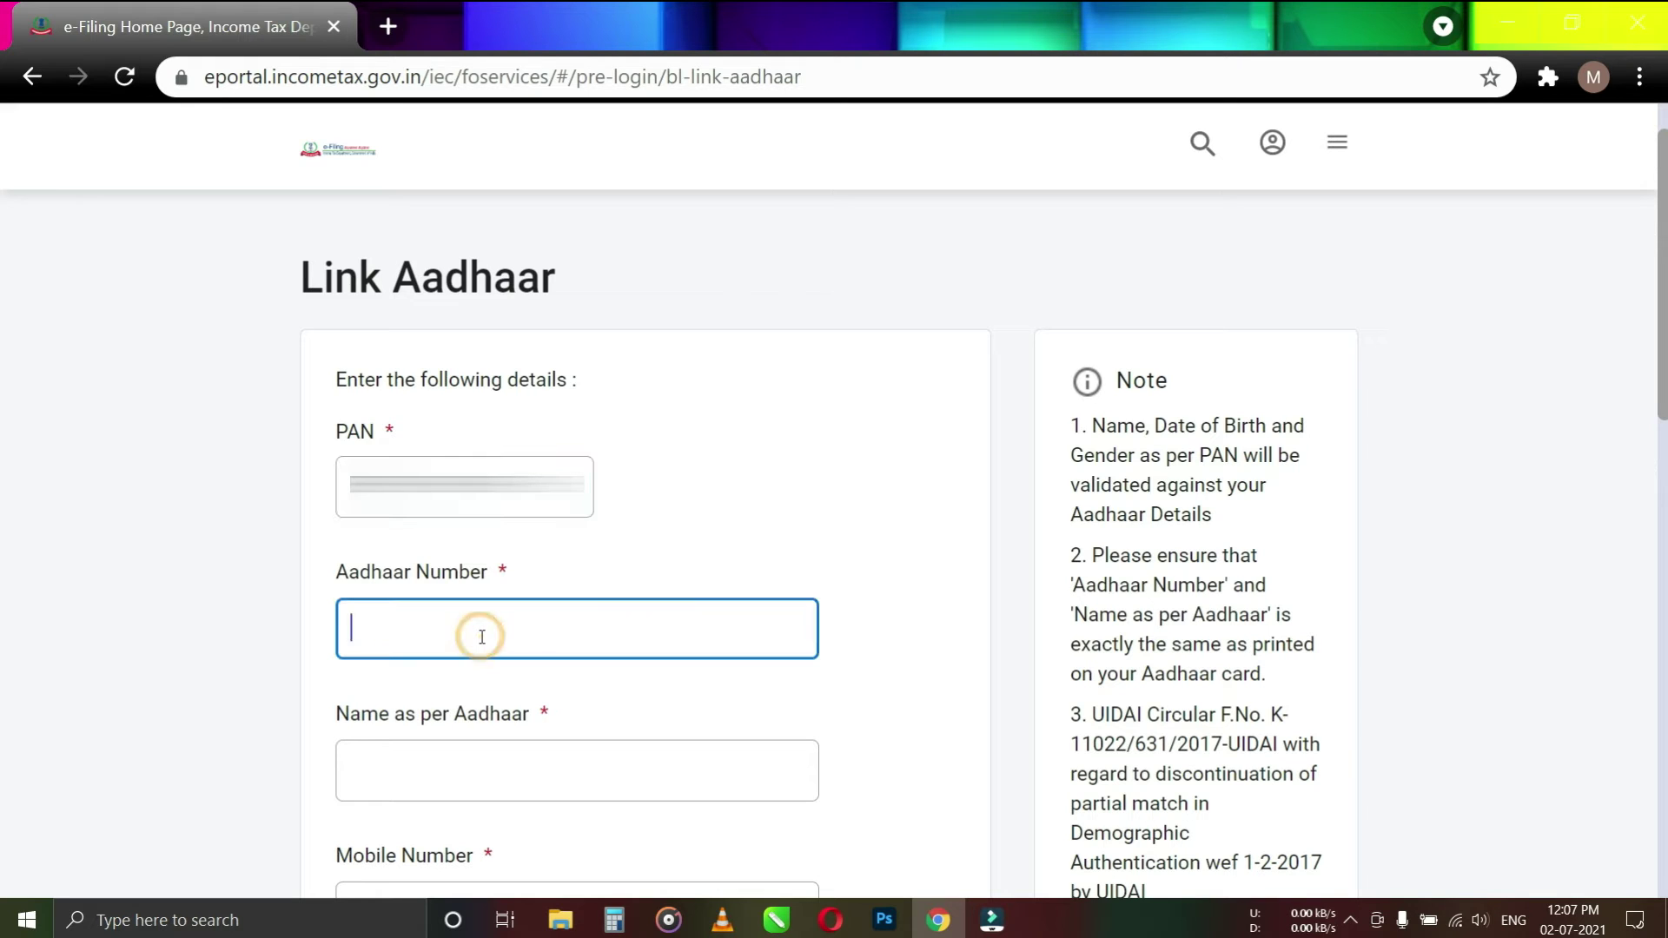
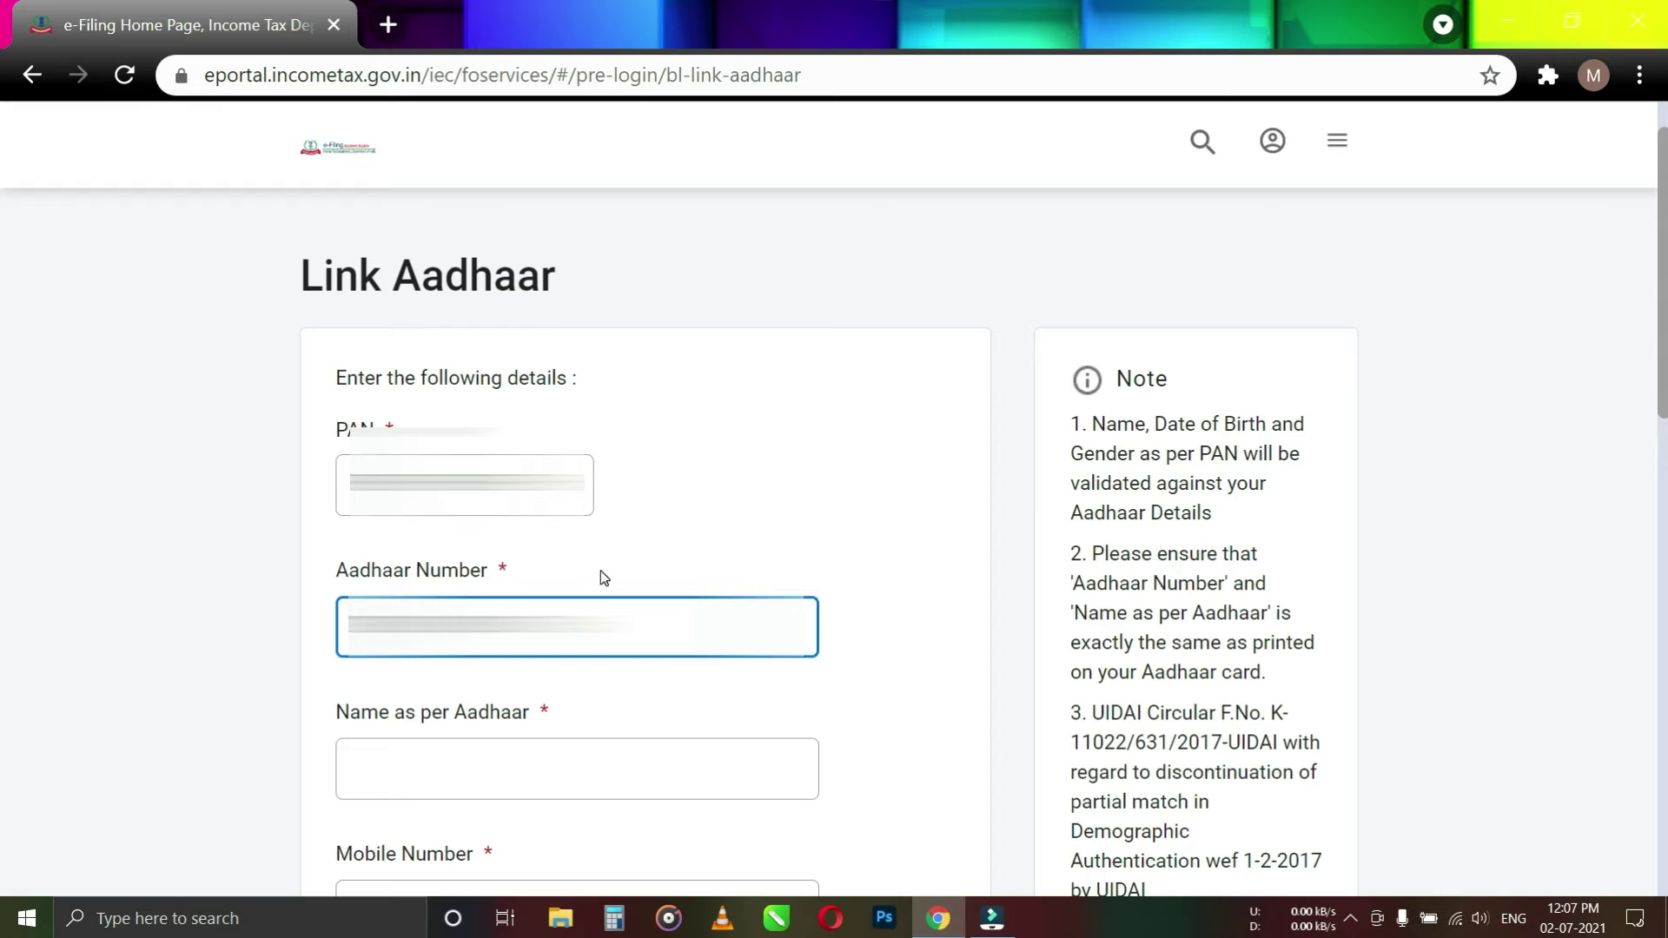
scroll(608, 589, down, 2)
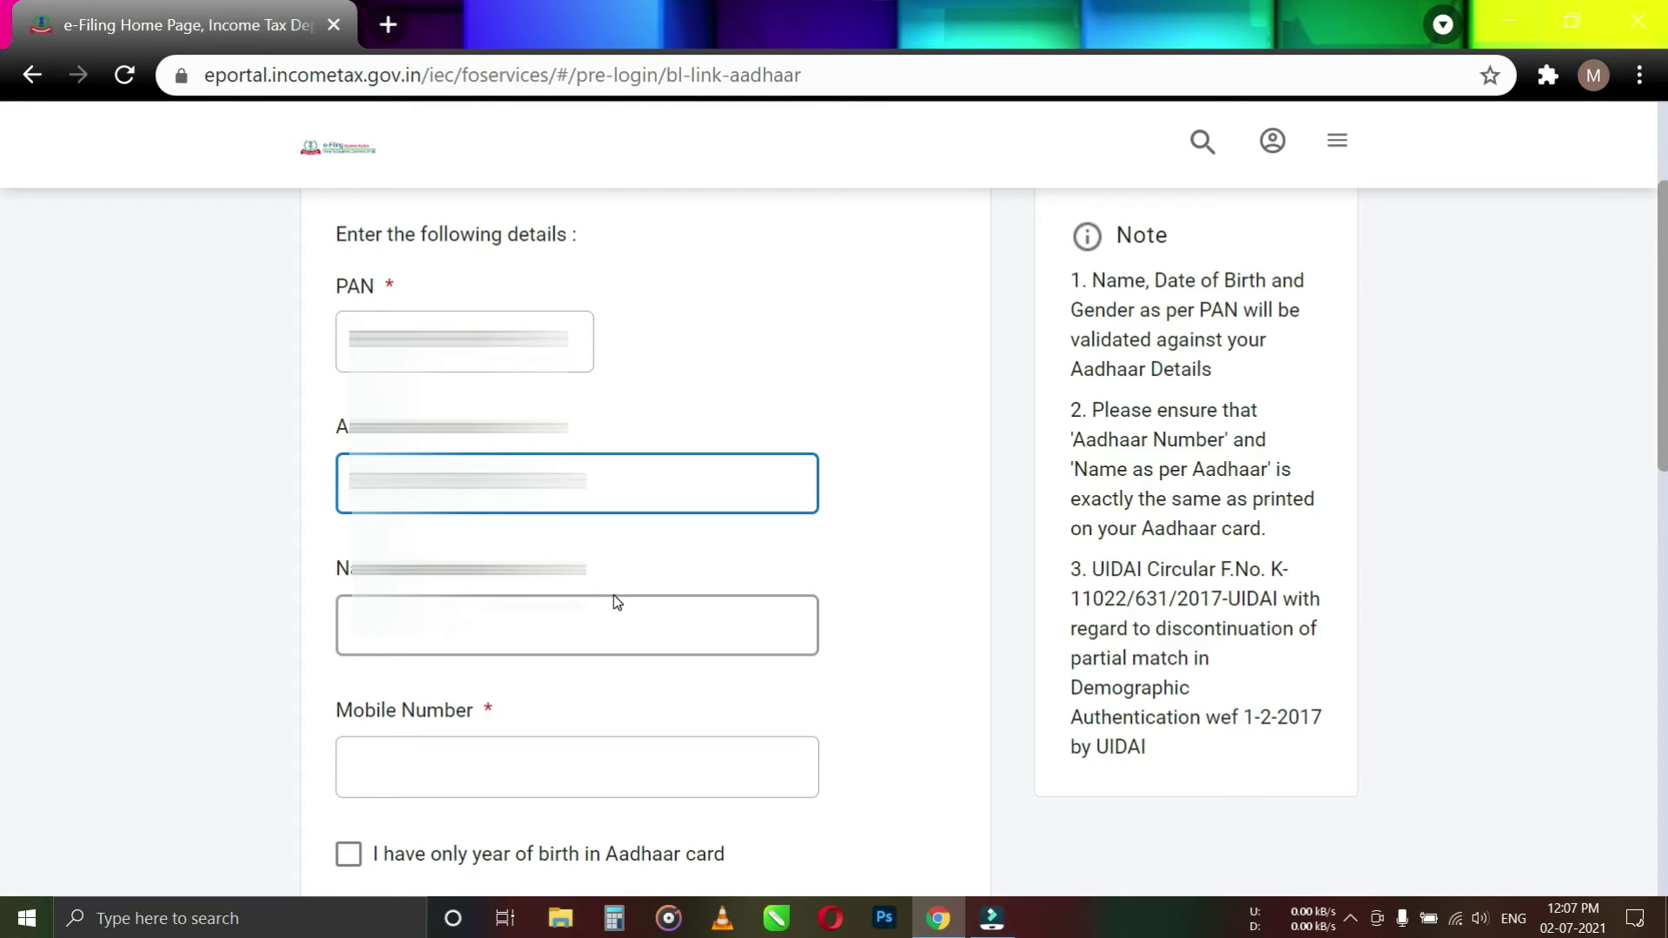
click(387, 641)
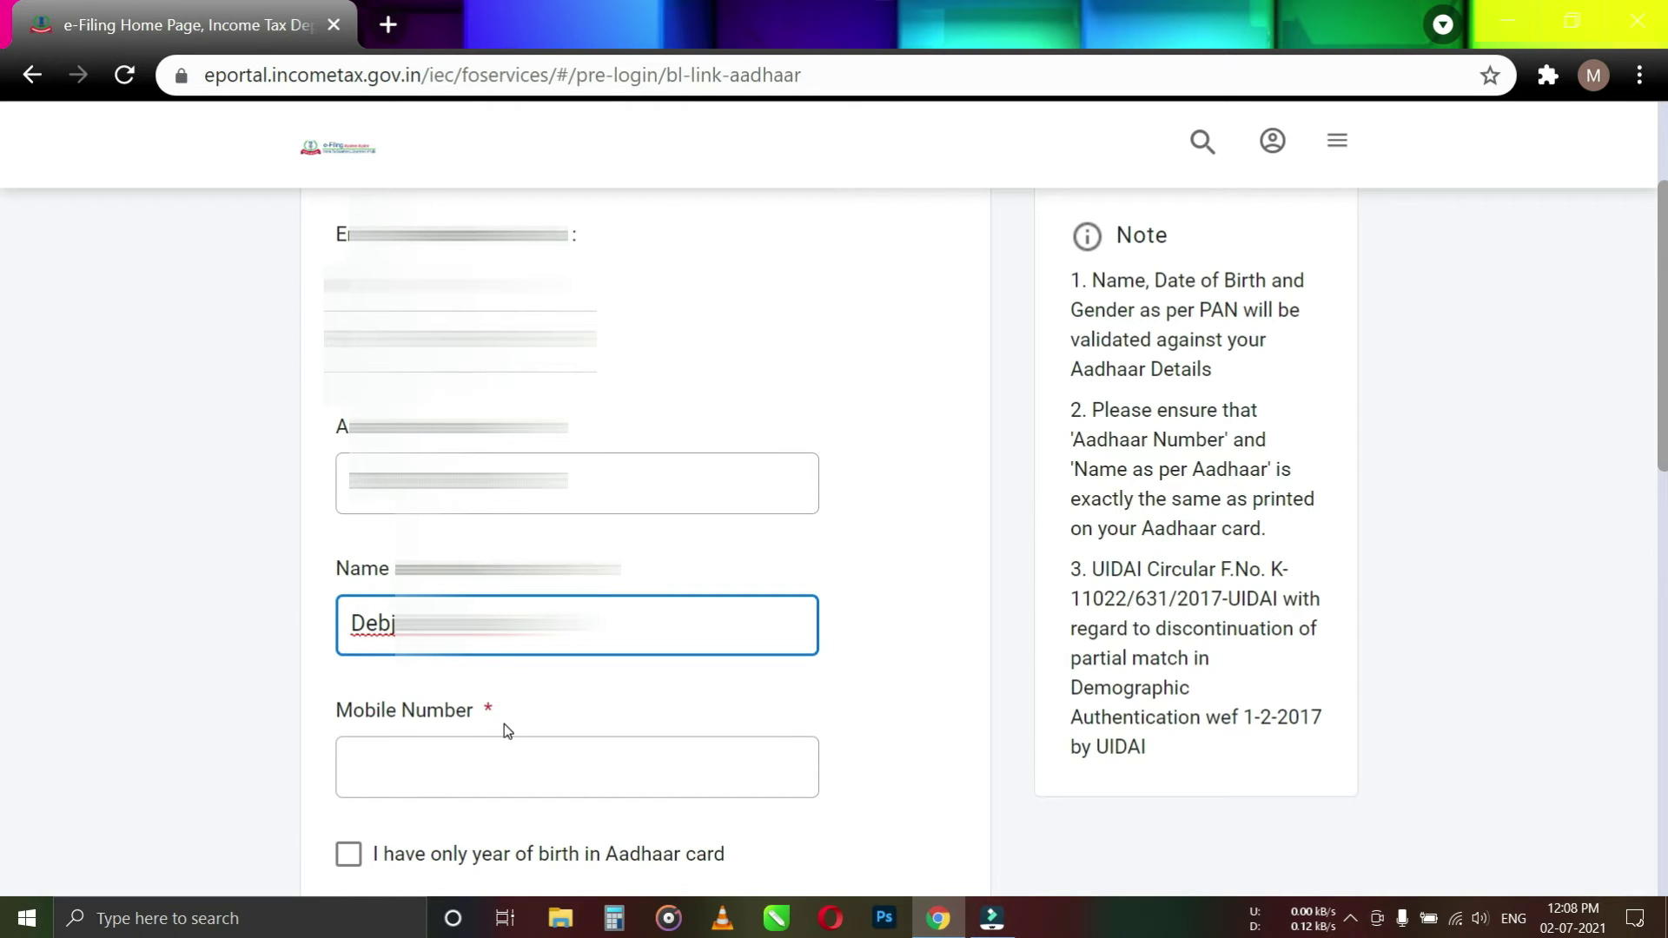
scroll(503, 723, down, 2)
key(Tab)
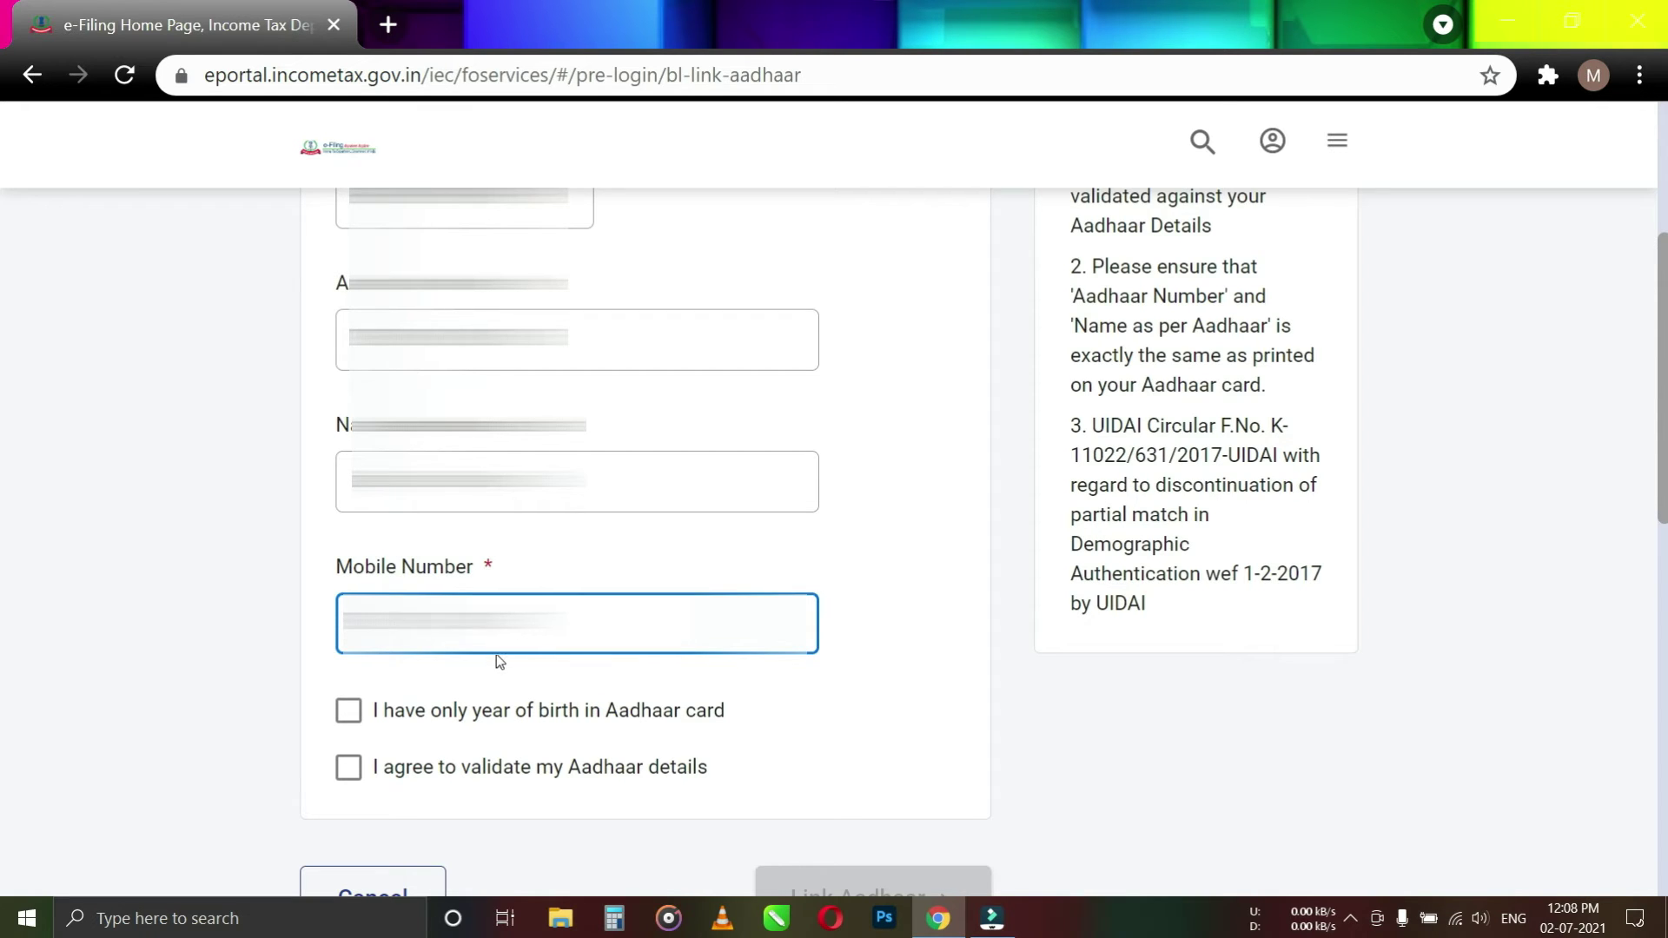
text(123)
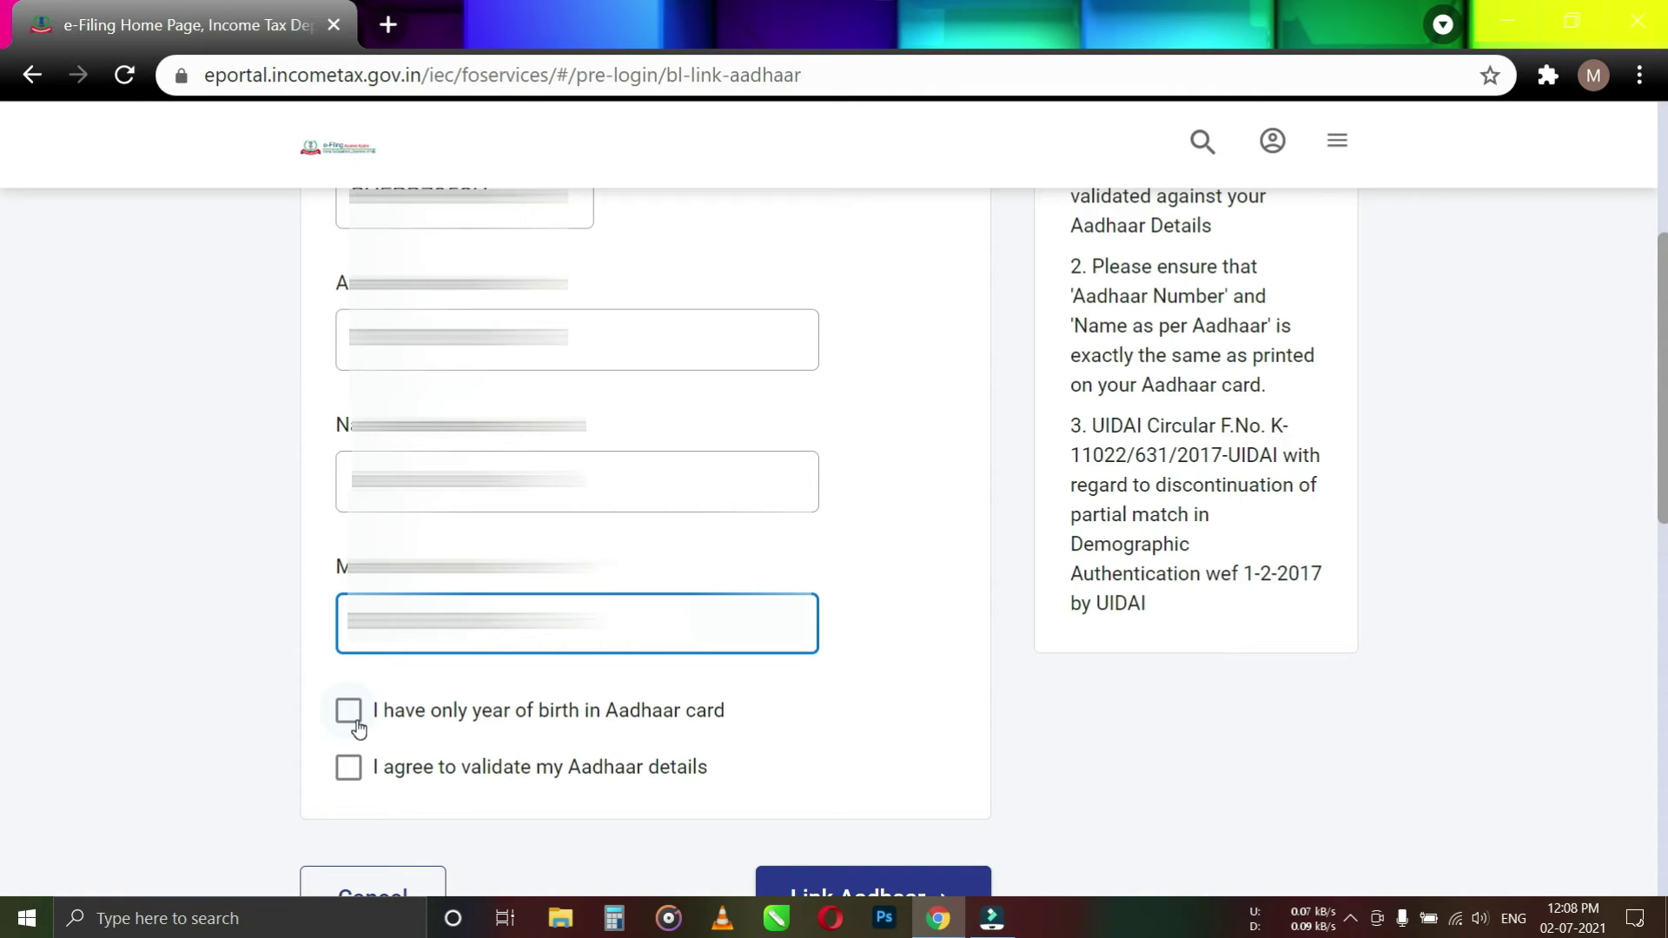
Leave the birth-year-only box unticked, agree to Aadhaar validation, and submit Link Aadhaar
click(349, 711)
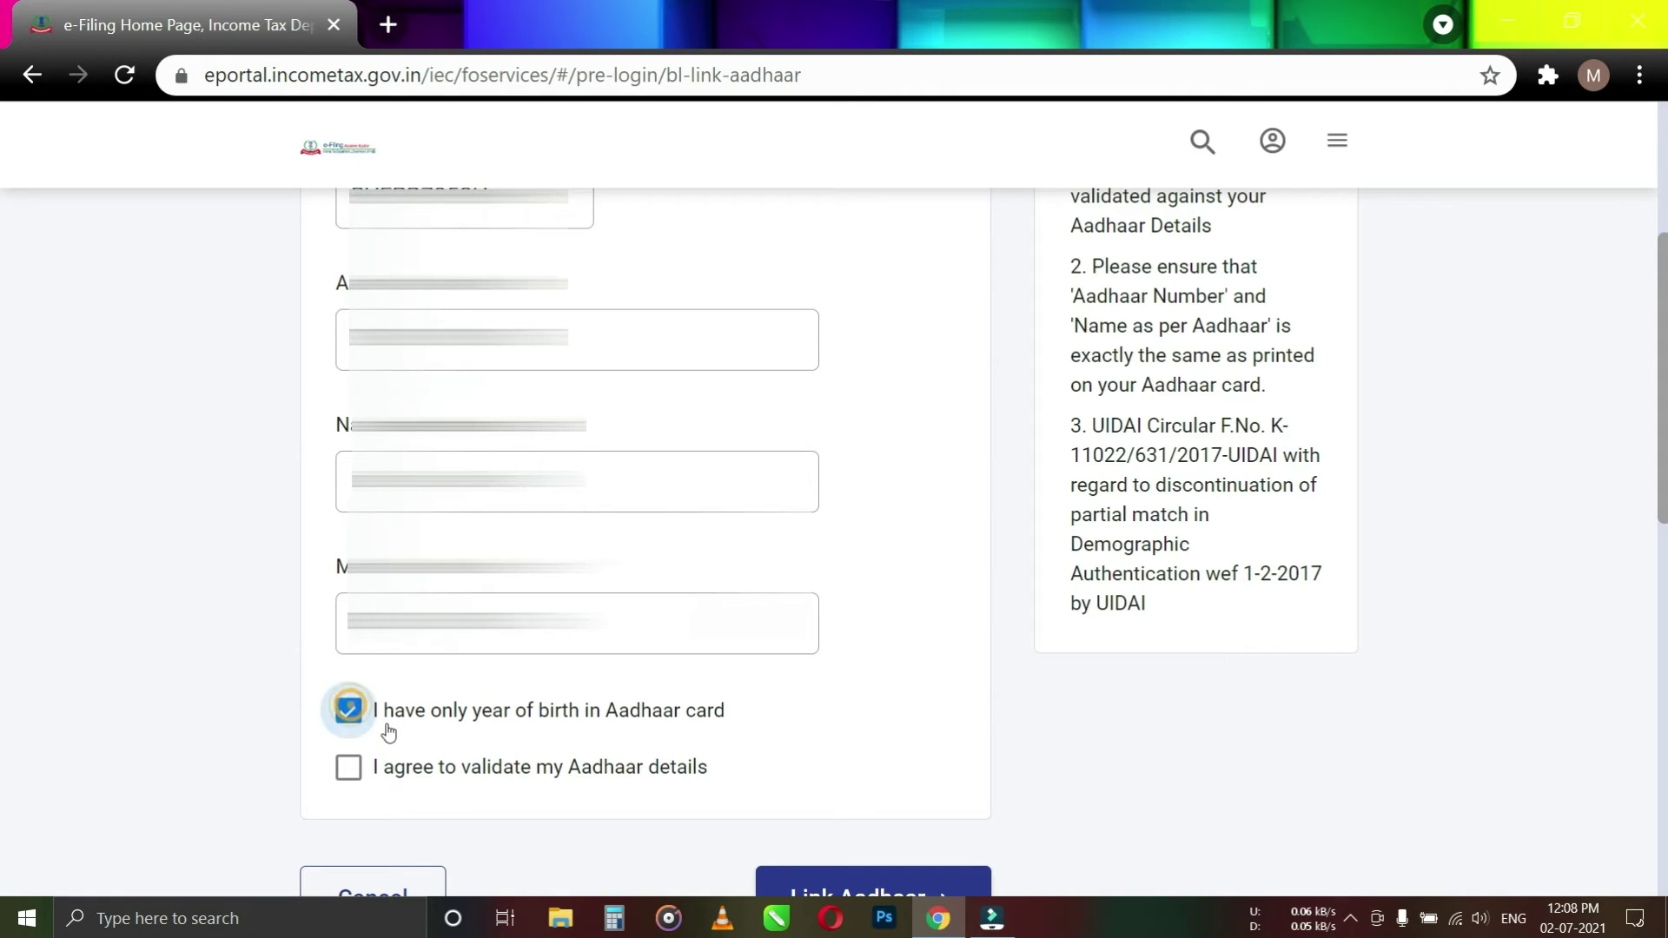
click(349, 712)
scroll(498, 745, down, 2)
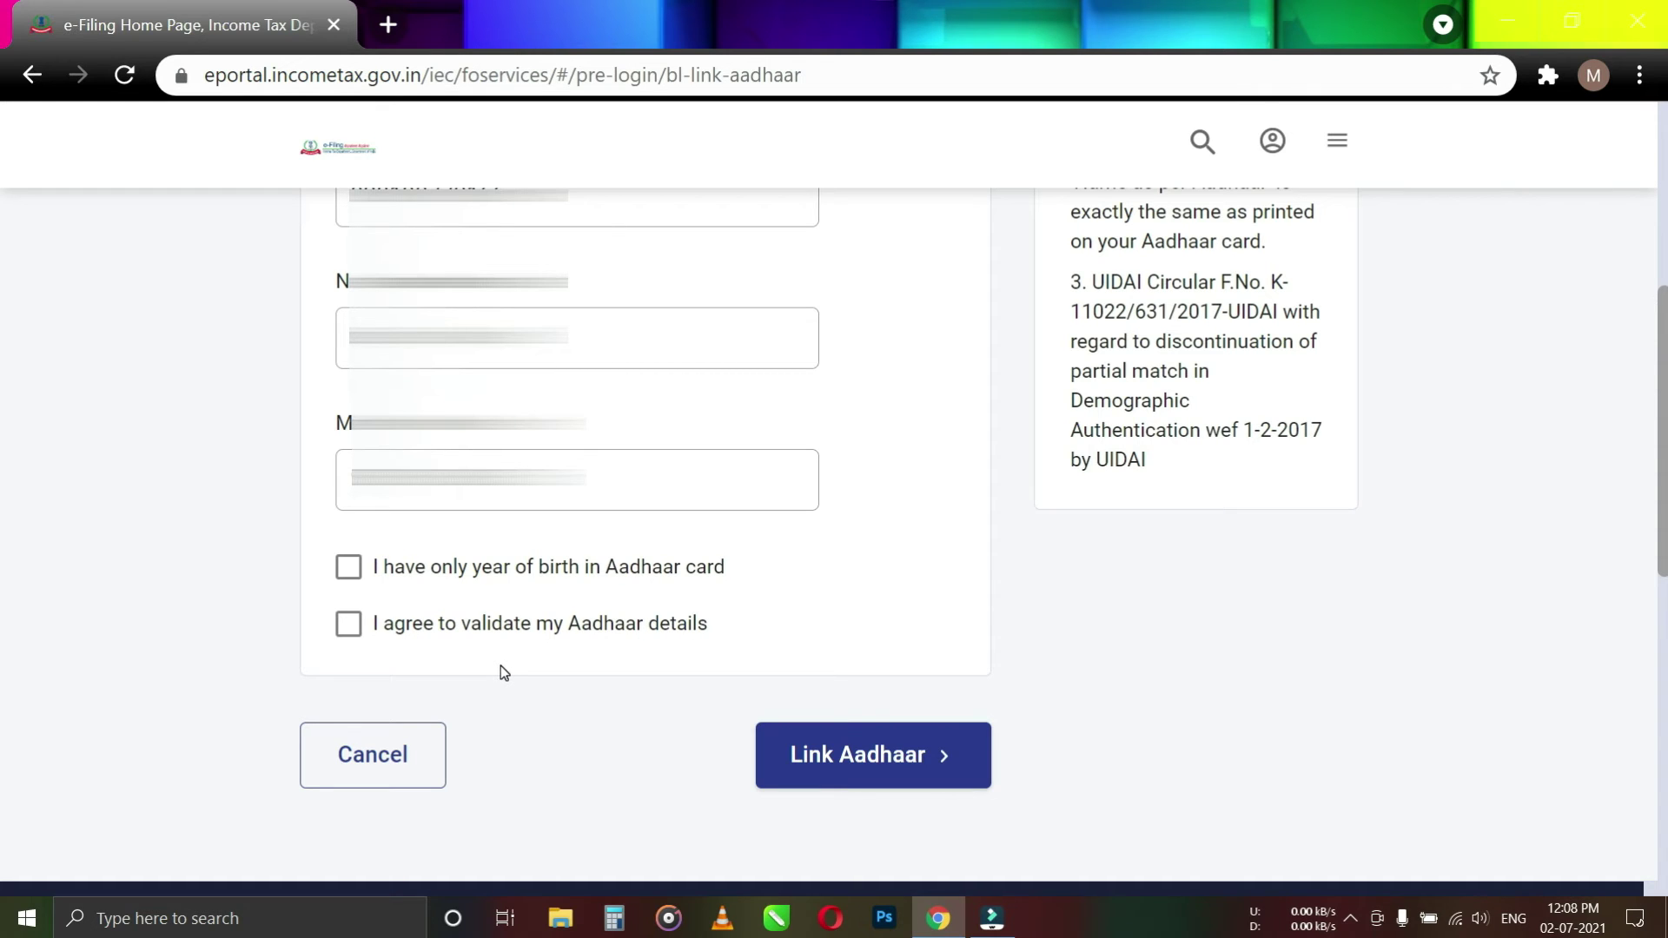
click(348, 623)
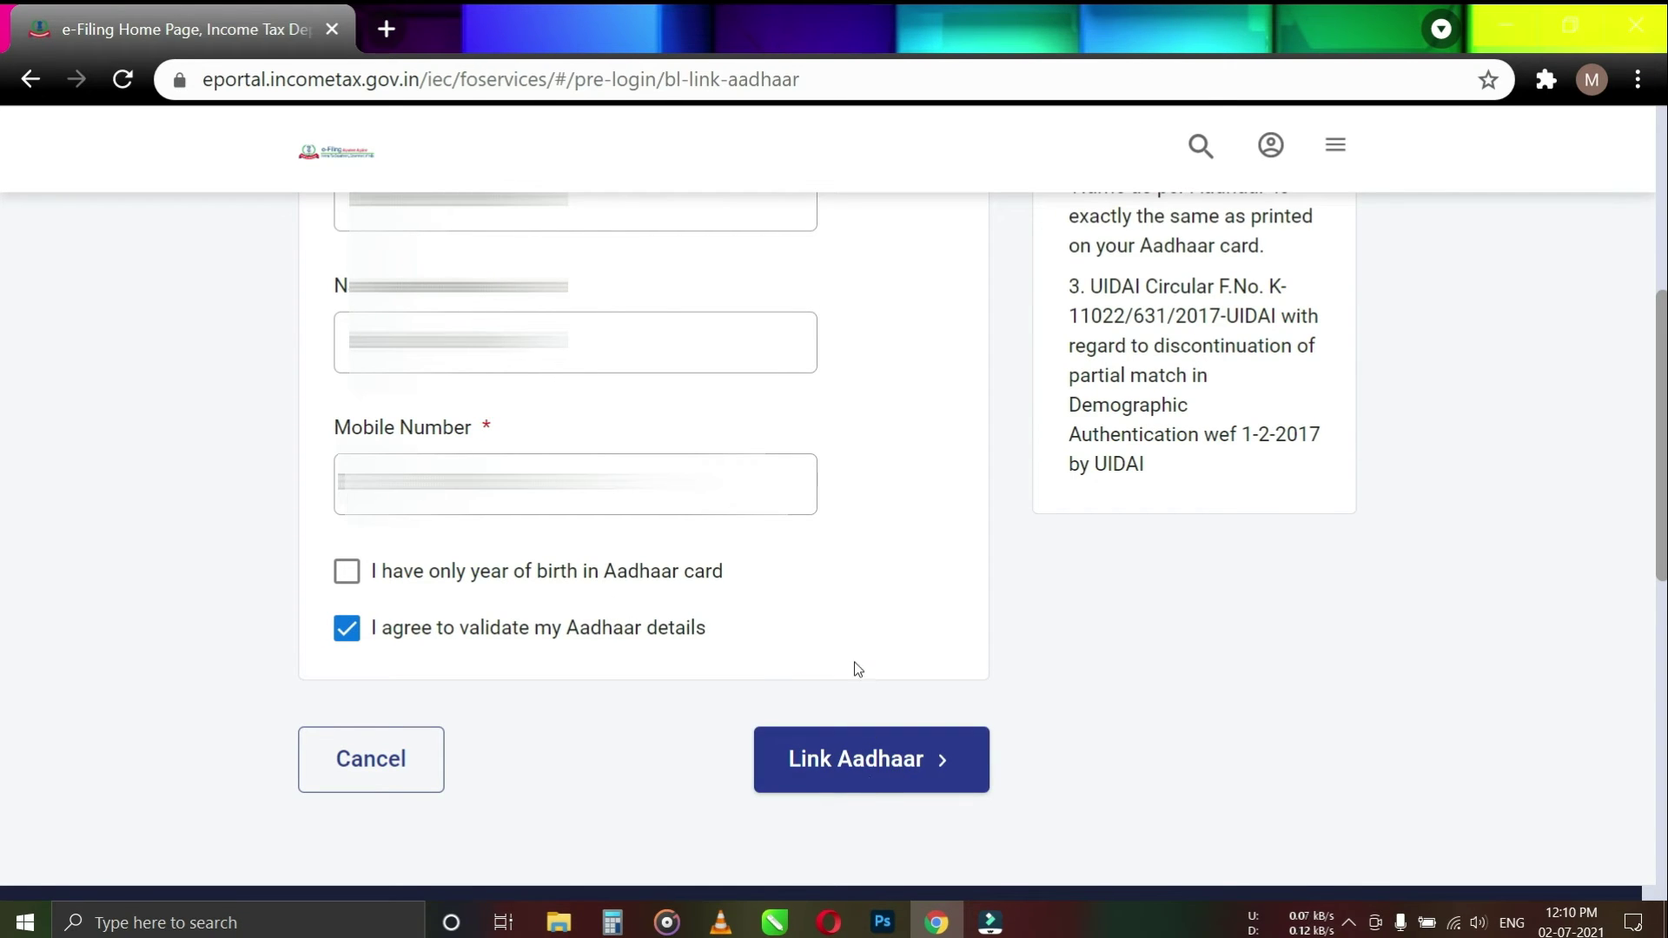
click(892, 762)
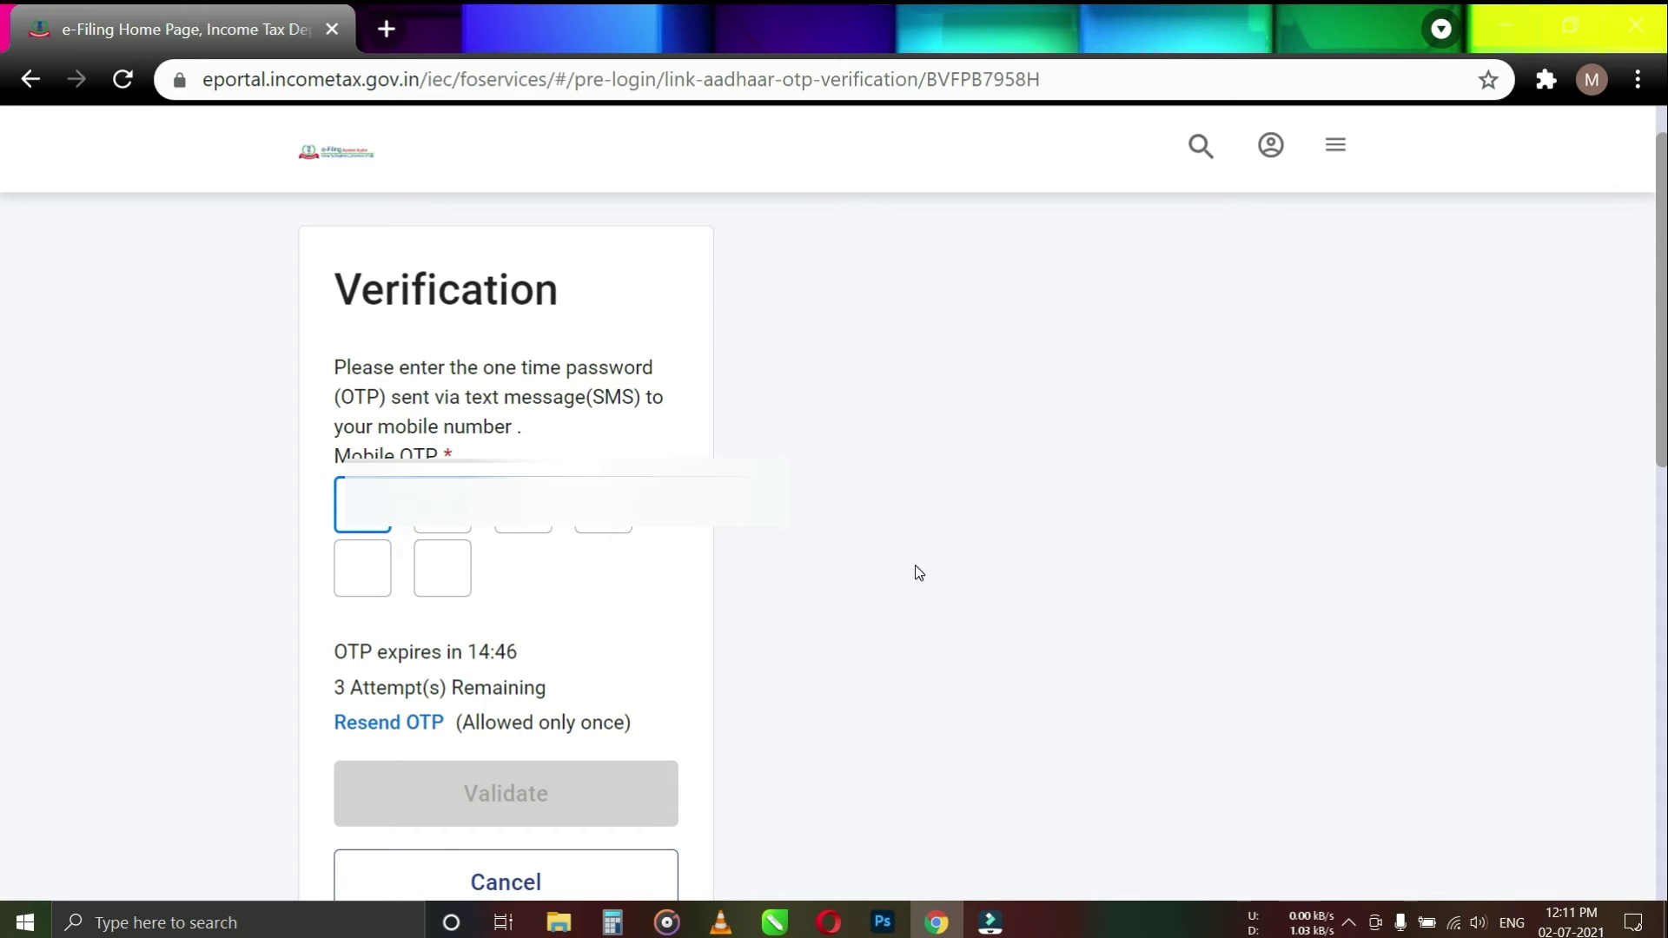
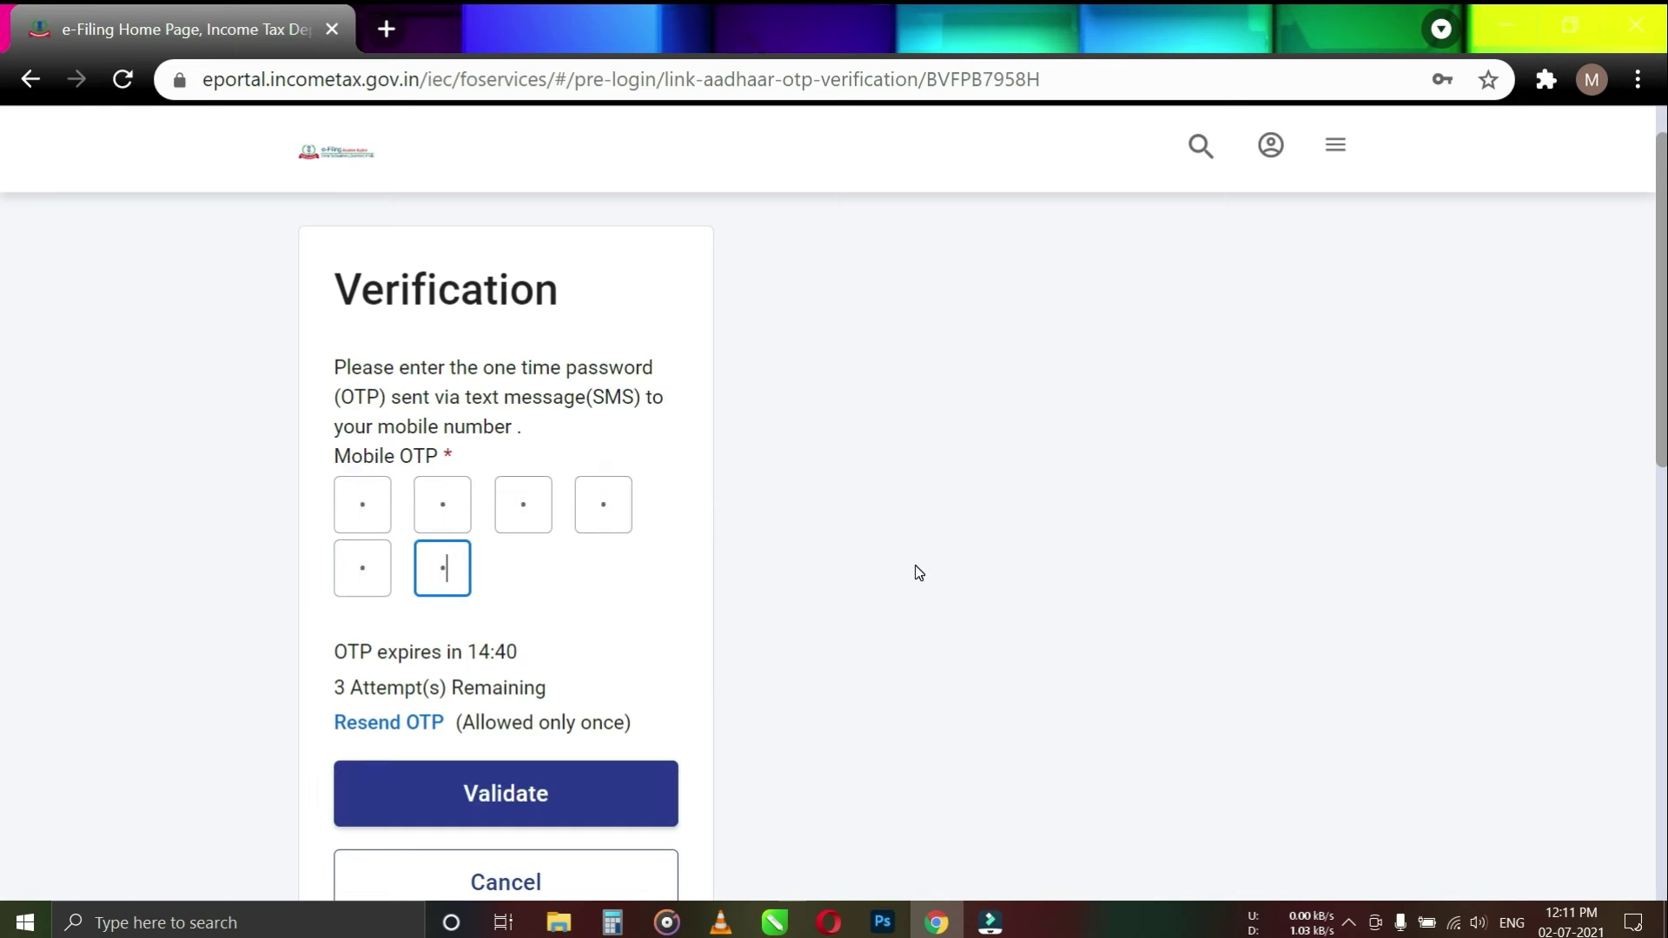
Enter the six-digit mobile OTP and validate it
click(564, 793)
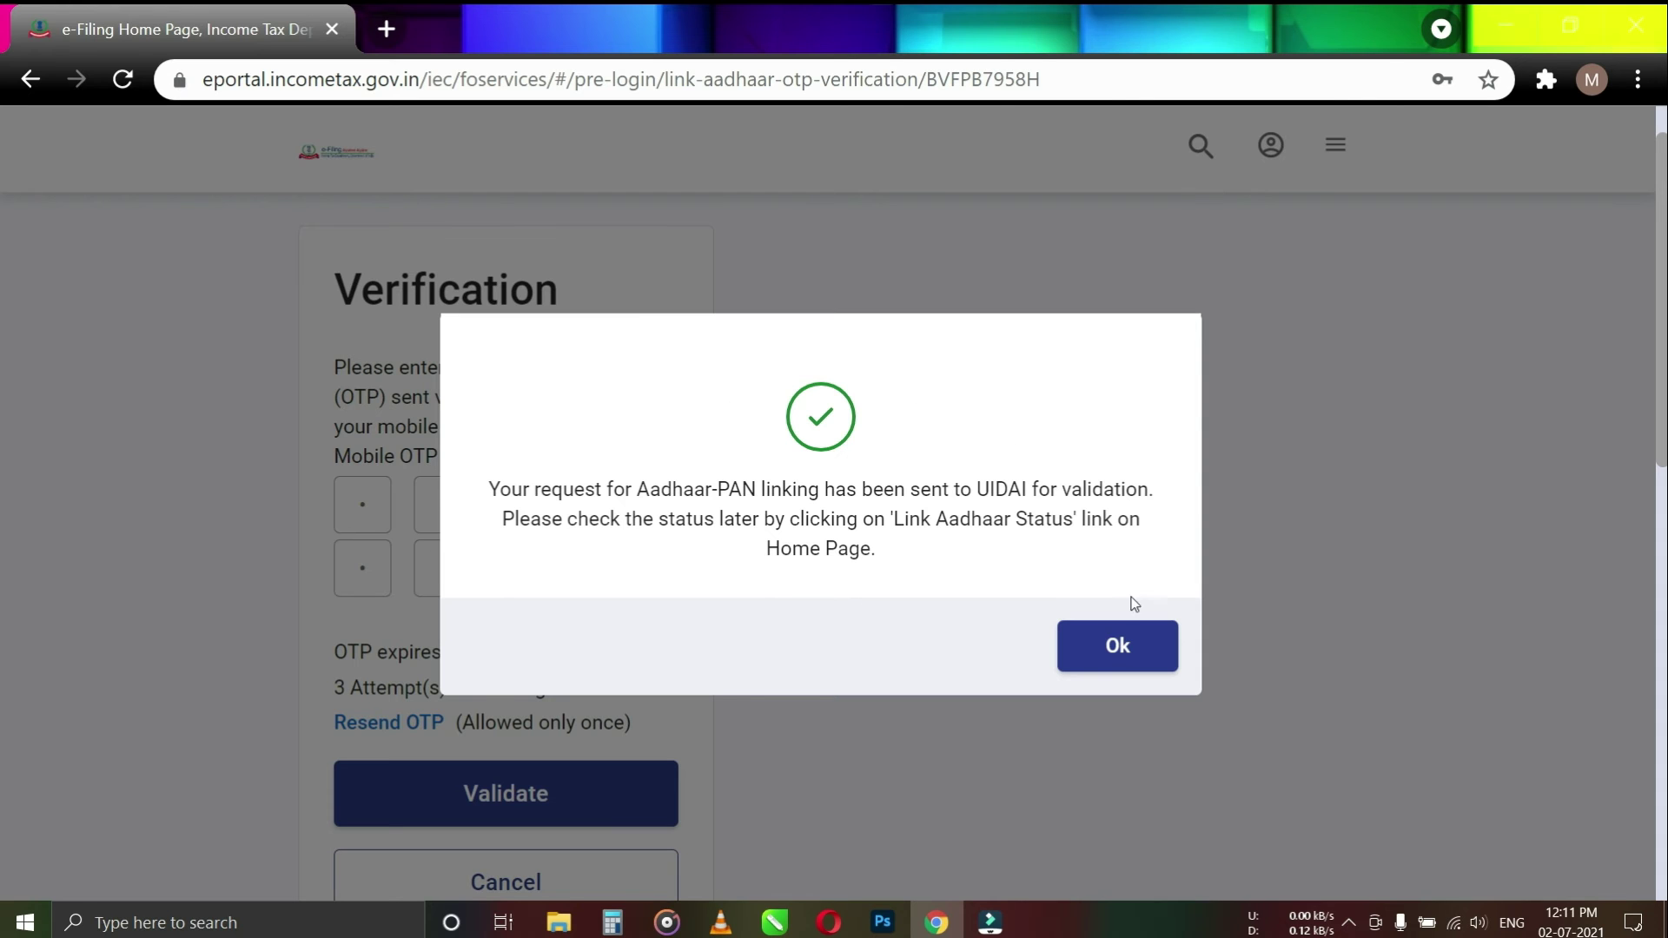
Dismiss the success dialog and save-password popup, then open the Link Aadhaar Status card
click(1124, 647)
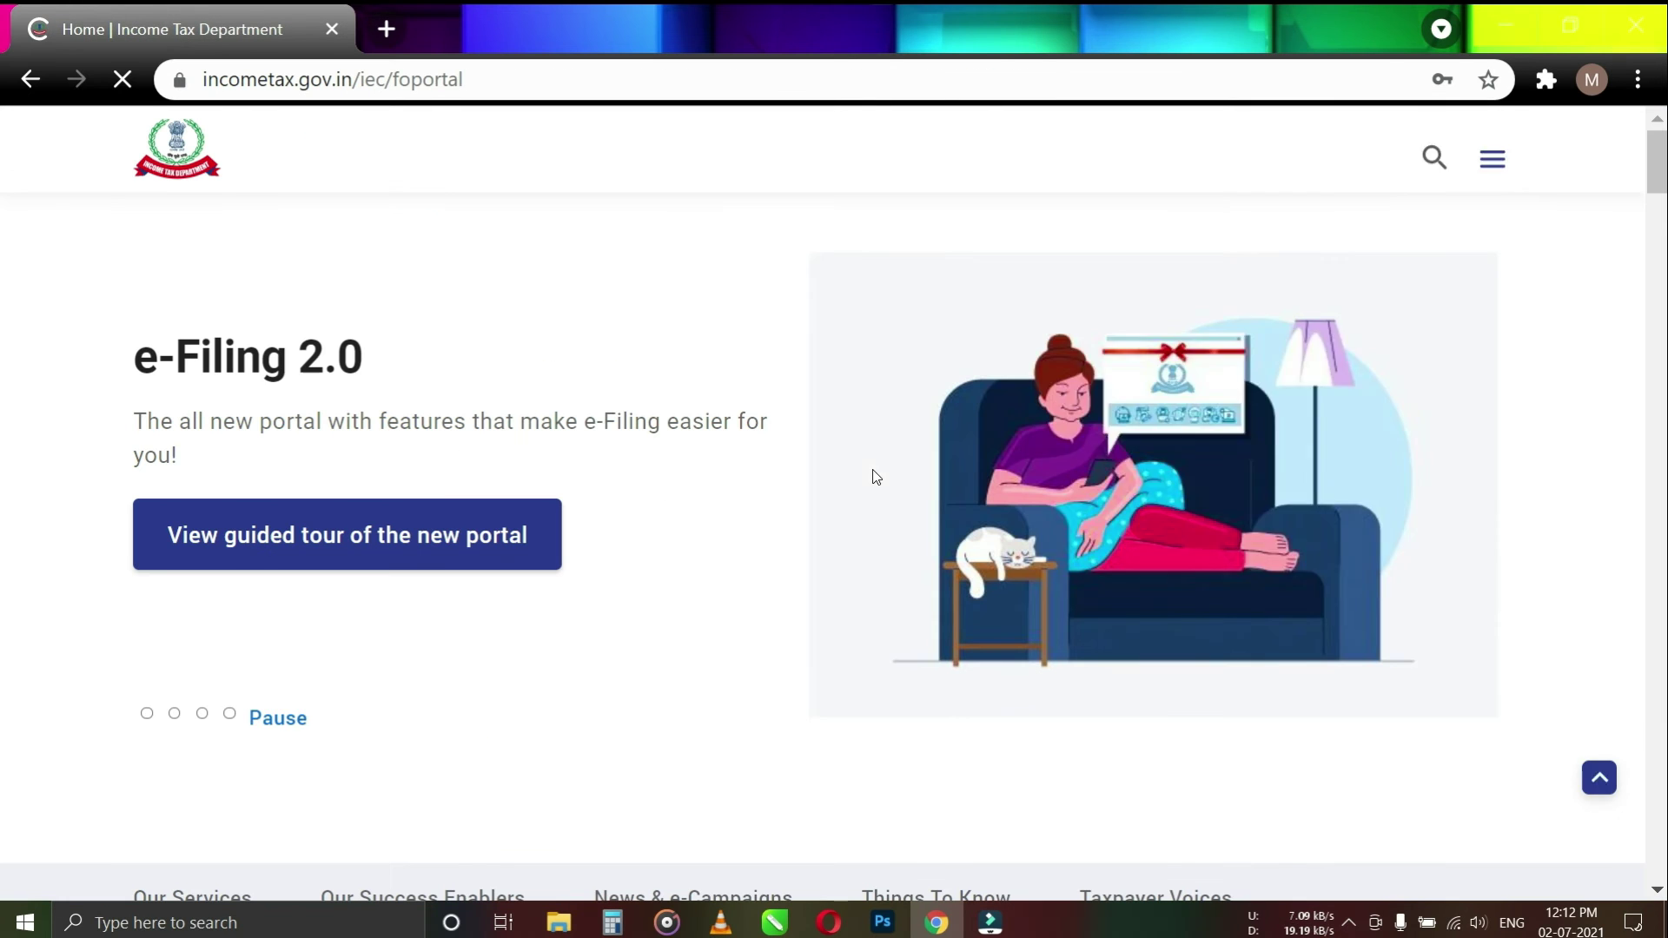
click(1494, 120)
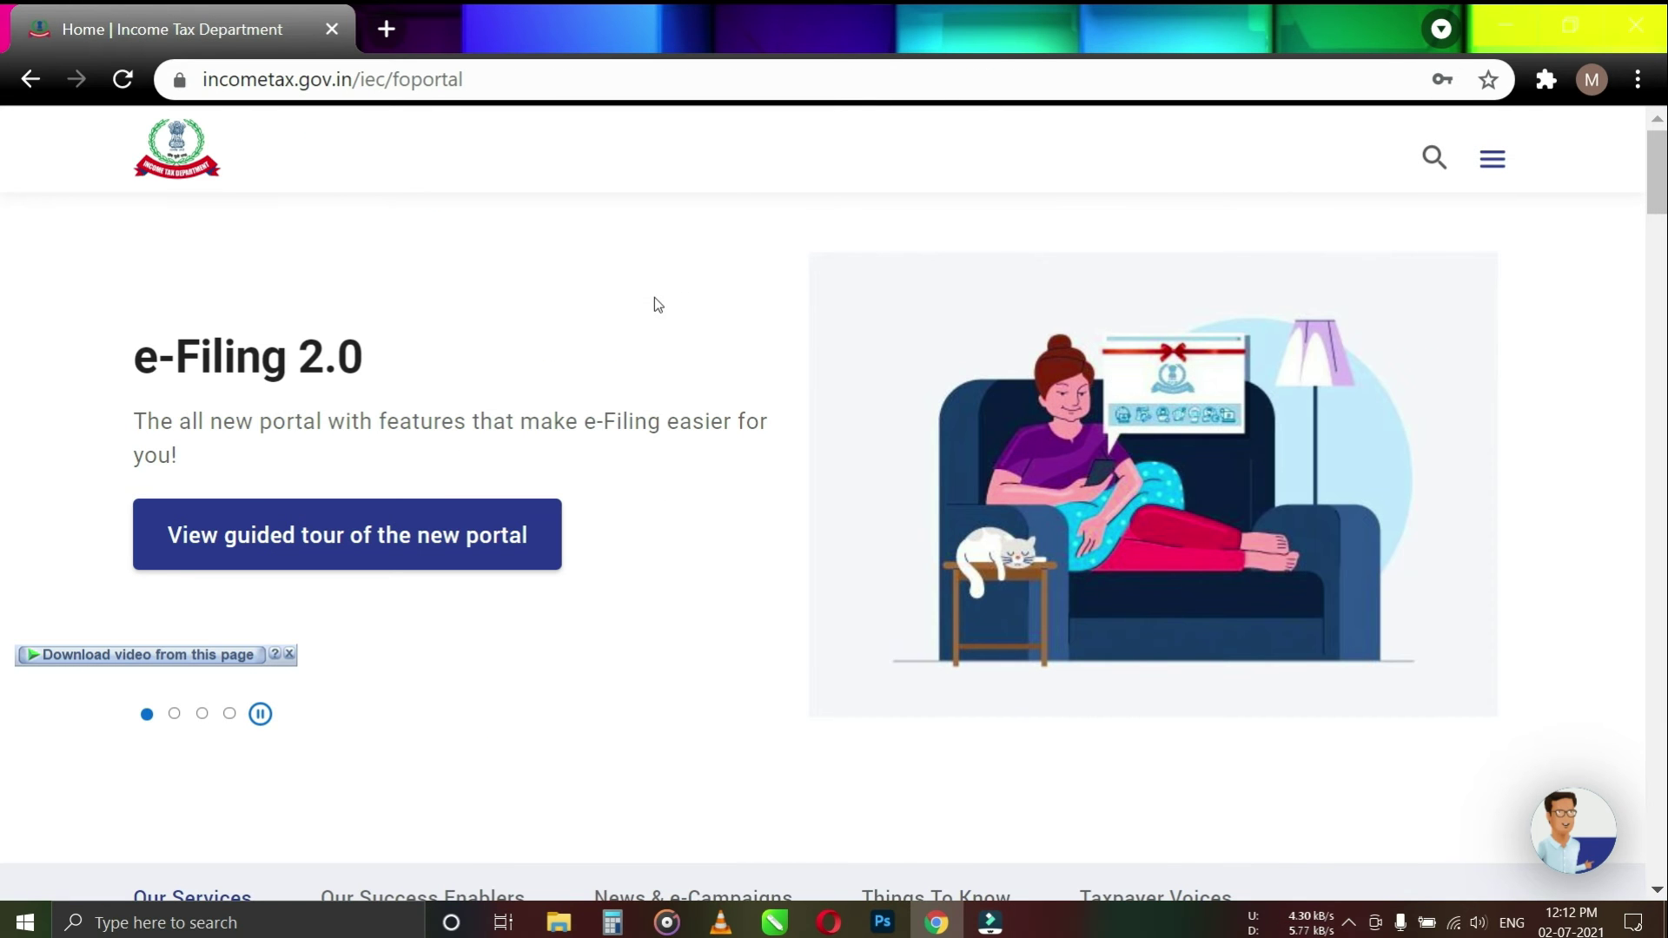
scroll(700, 487, down, 1)
scroll(698, 486, down, 1)
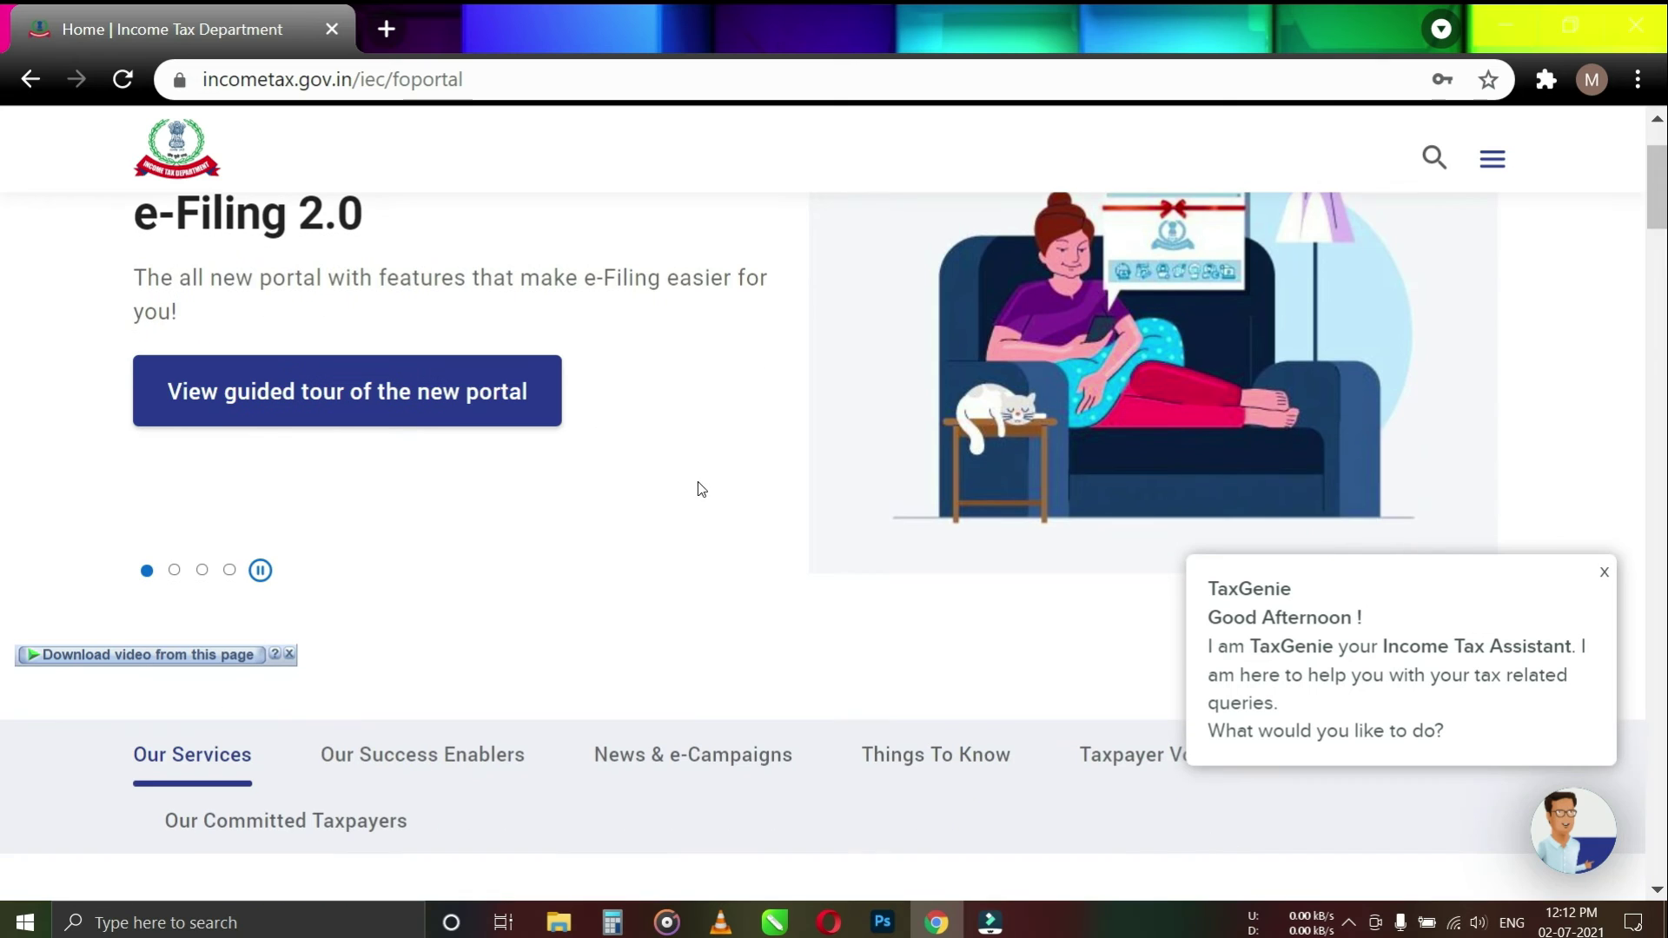
scroll(693, 474, down, 4)
scroll(695, 471, down, 3)
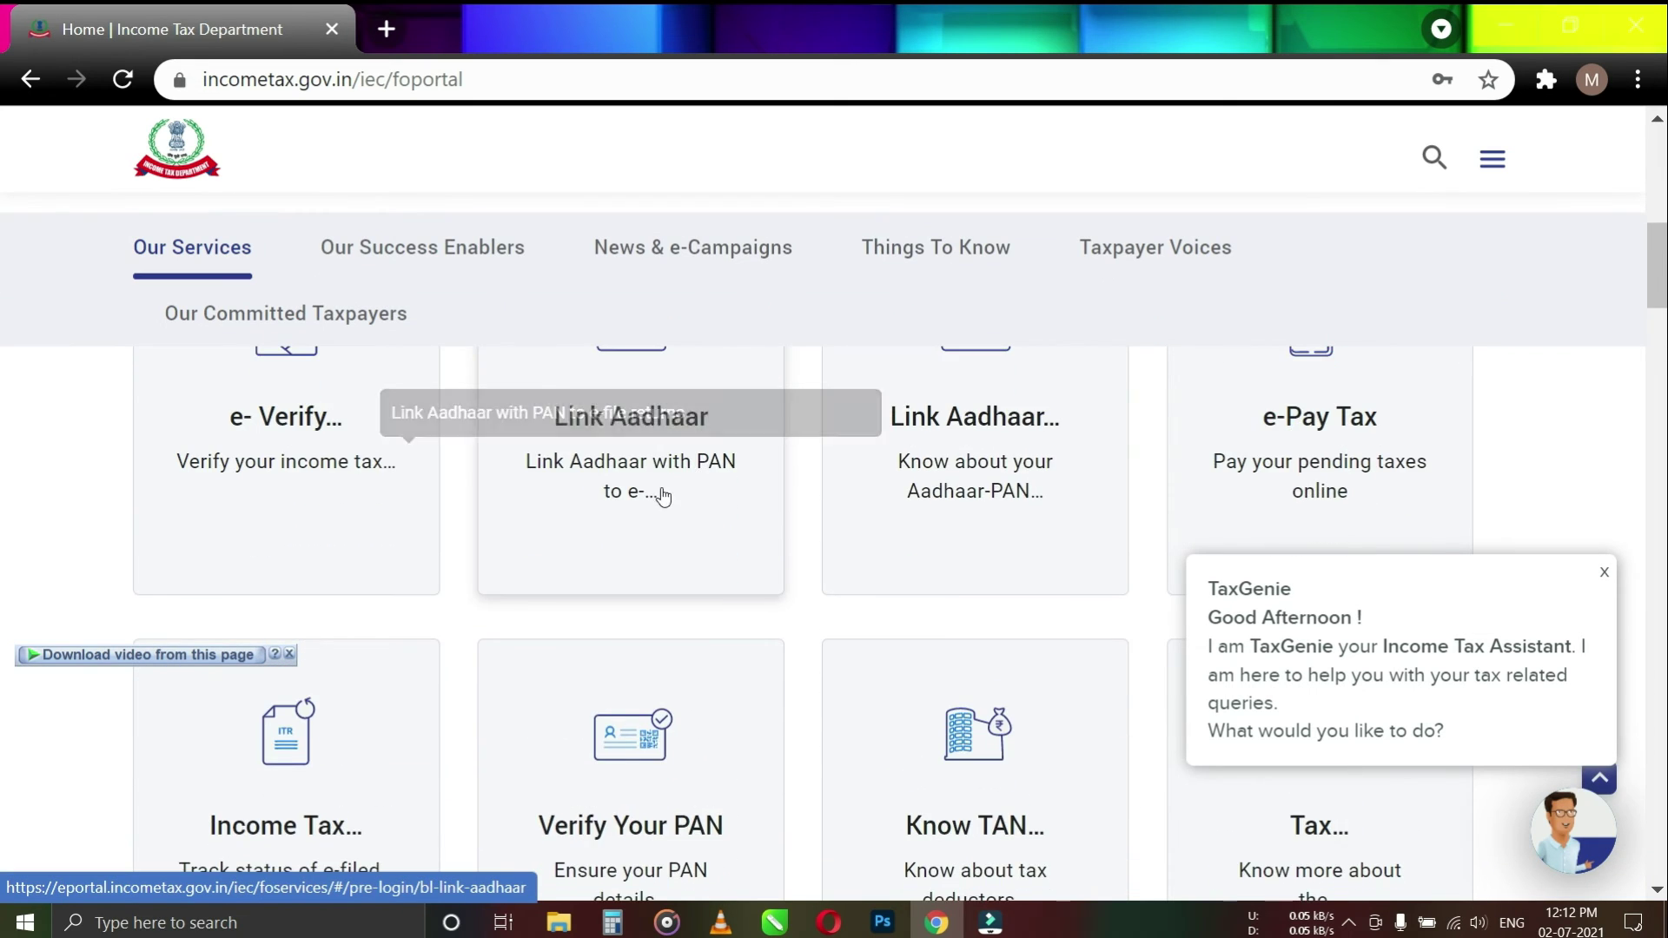
scroll(692, 574, up, 1)
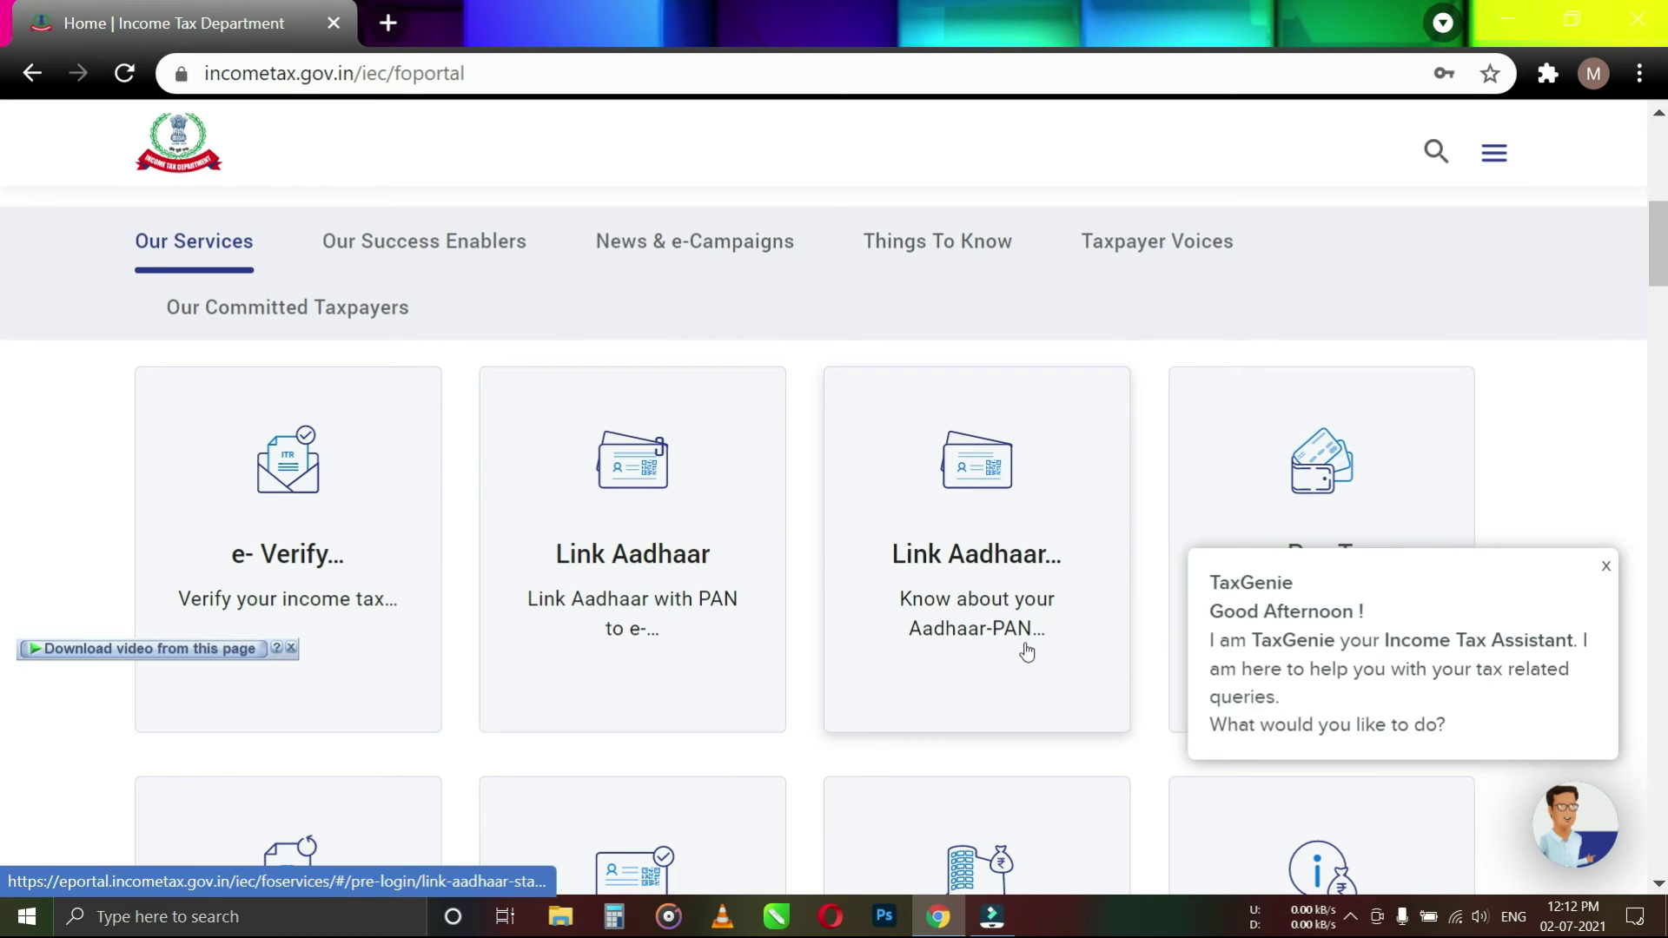
click(985, 574)
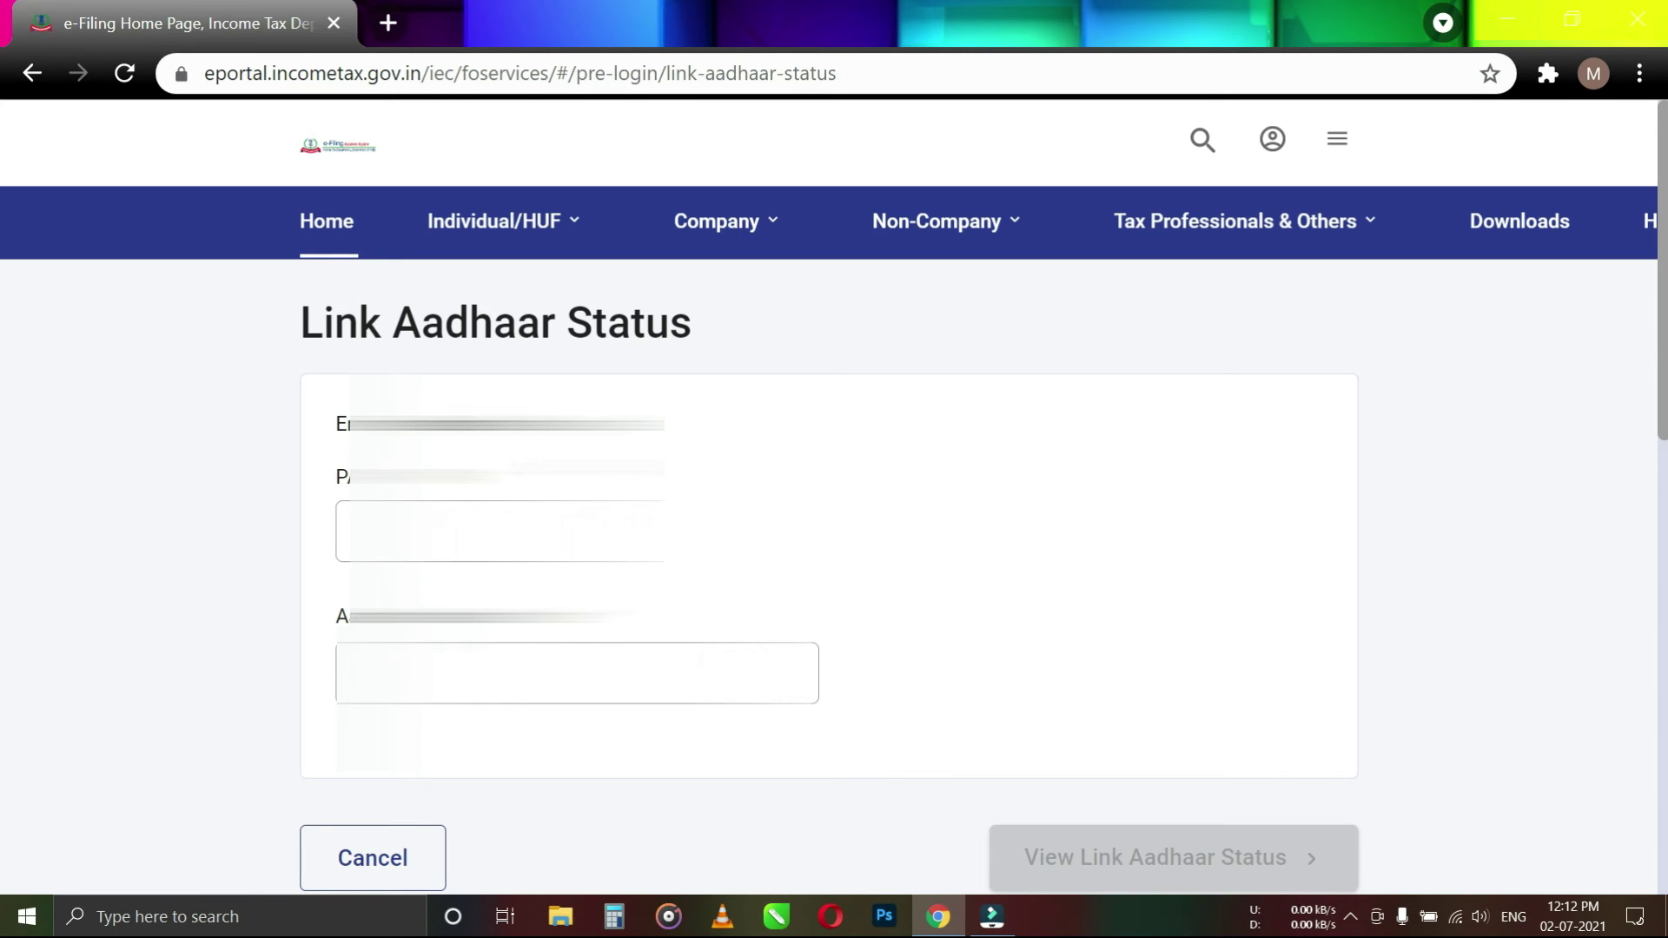
Autofill the PAN and Aadhaar number, then check their link status
click(499, 531)
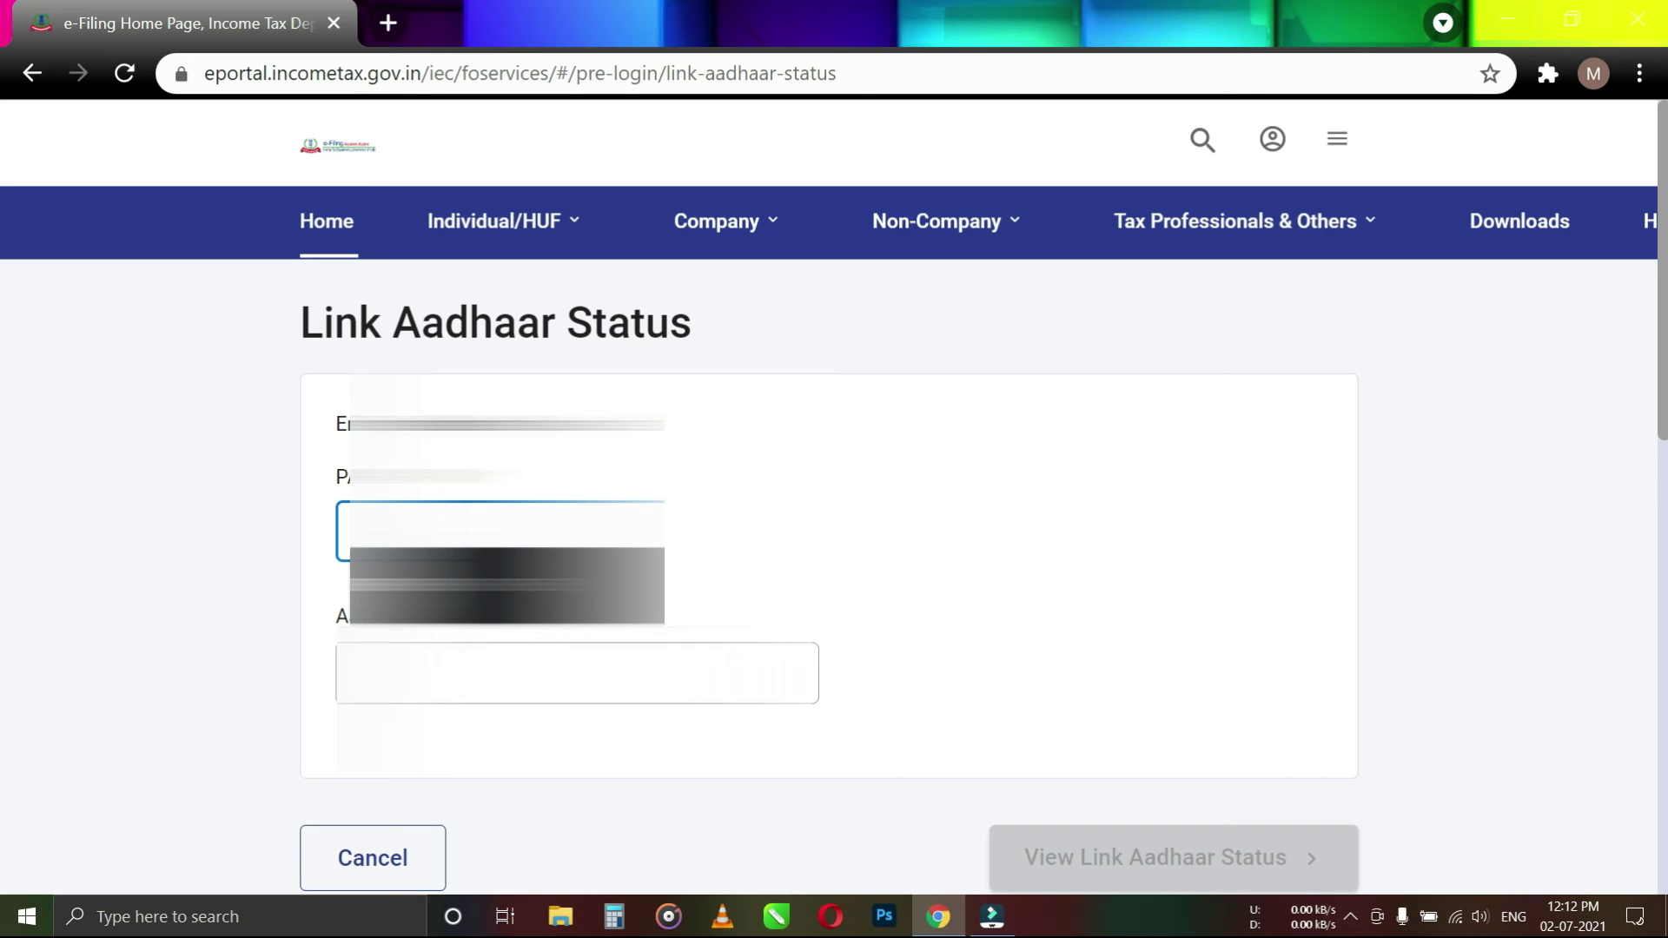
key(Down)
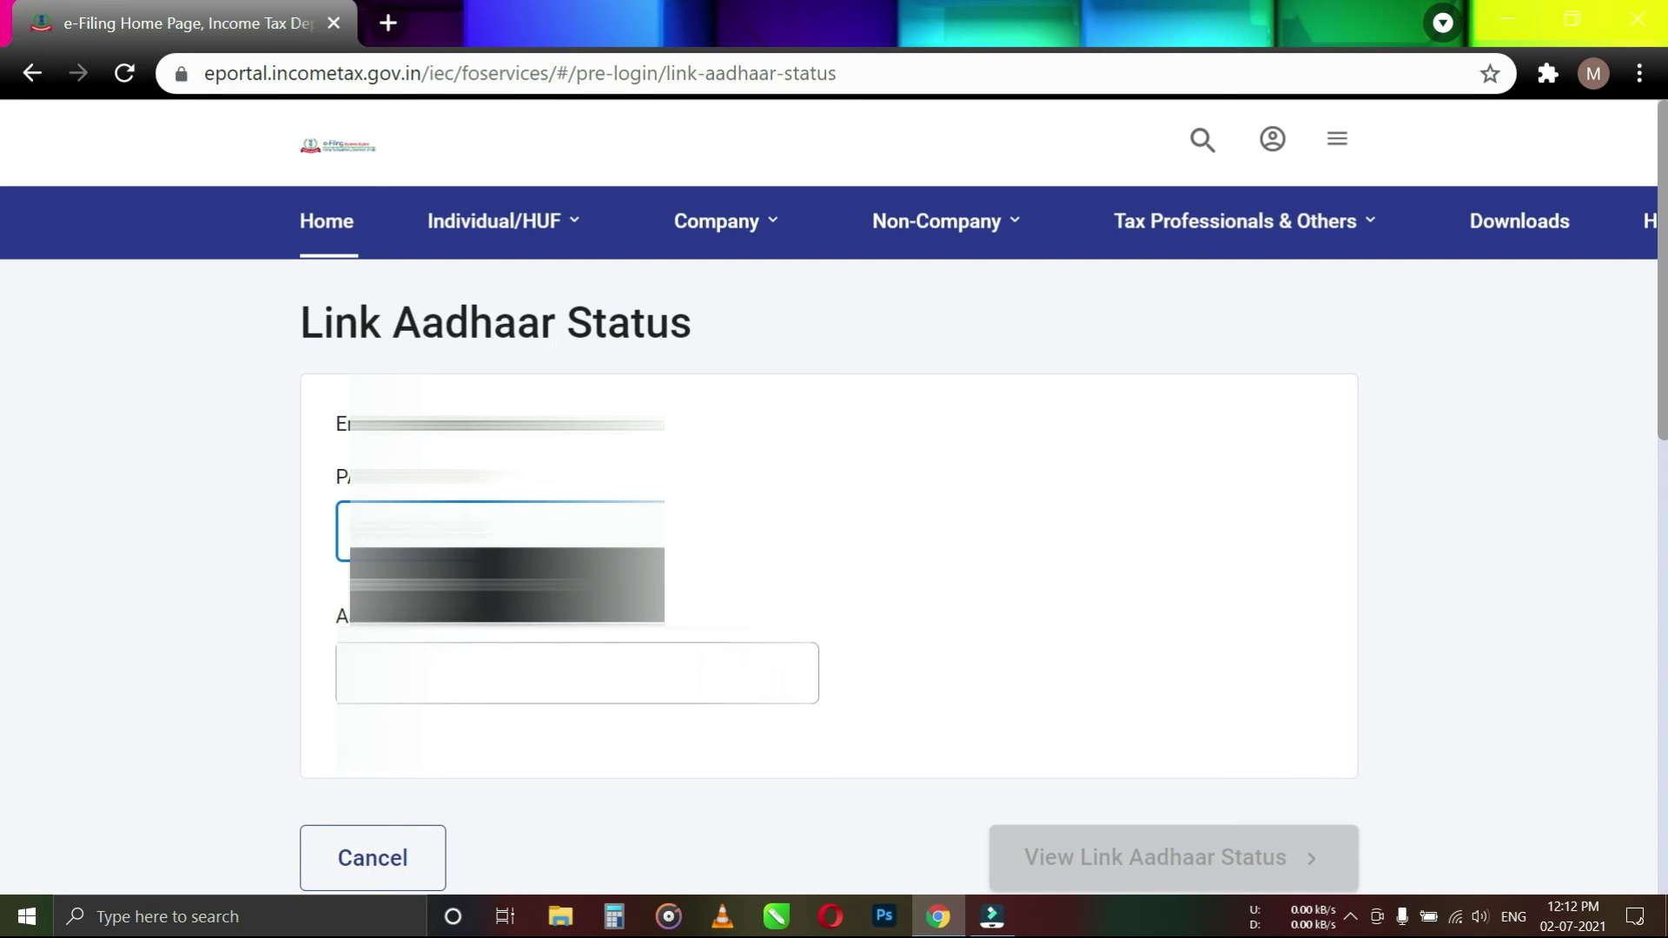
key(Return)
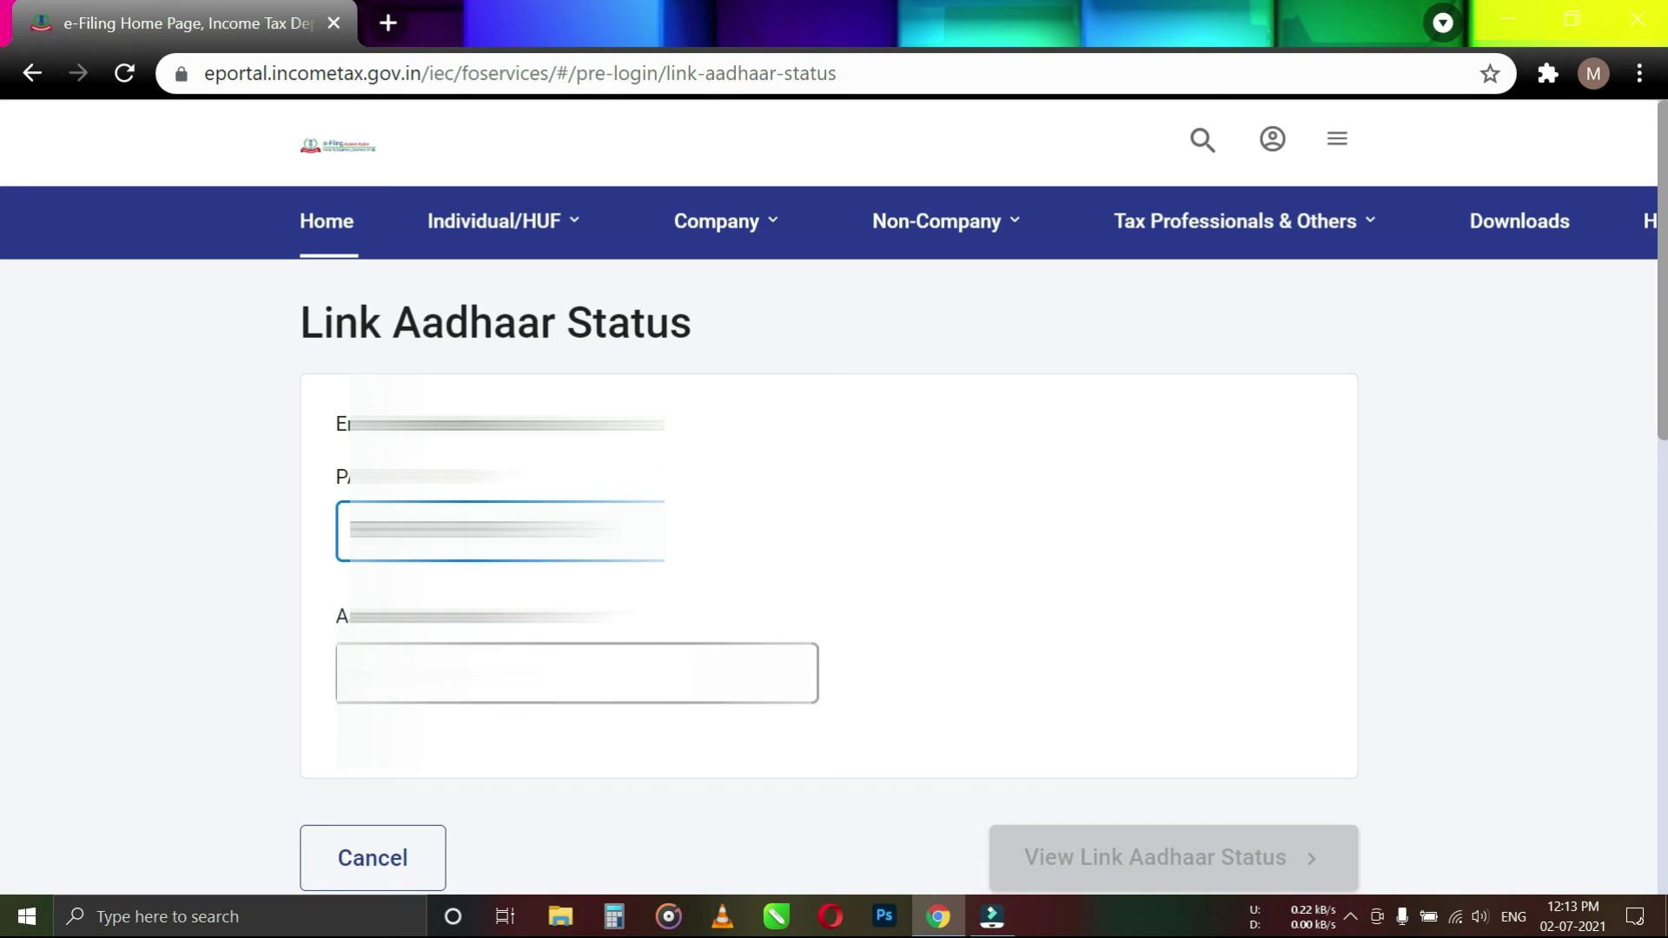
click(521, 672)
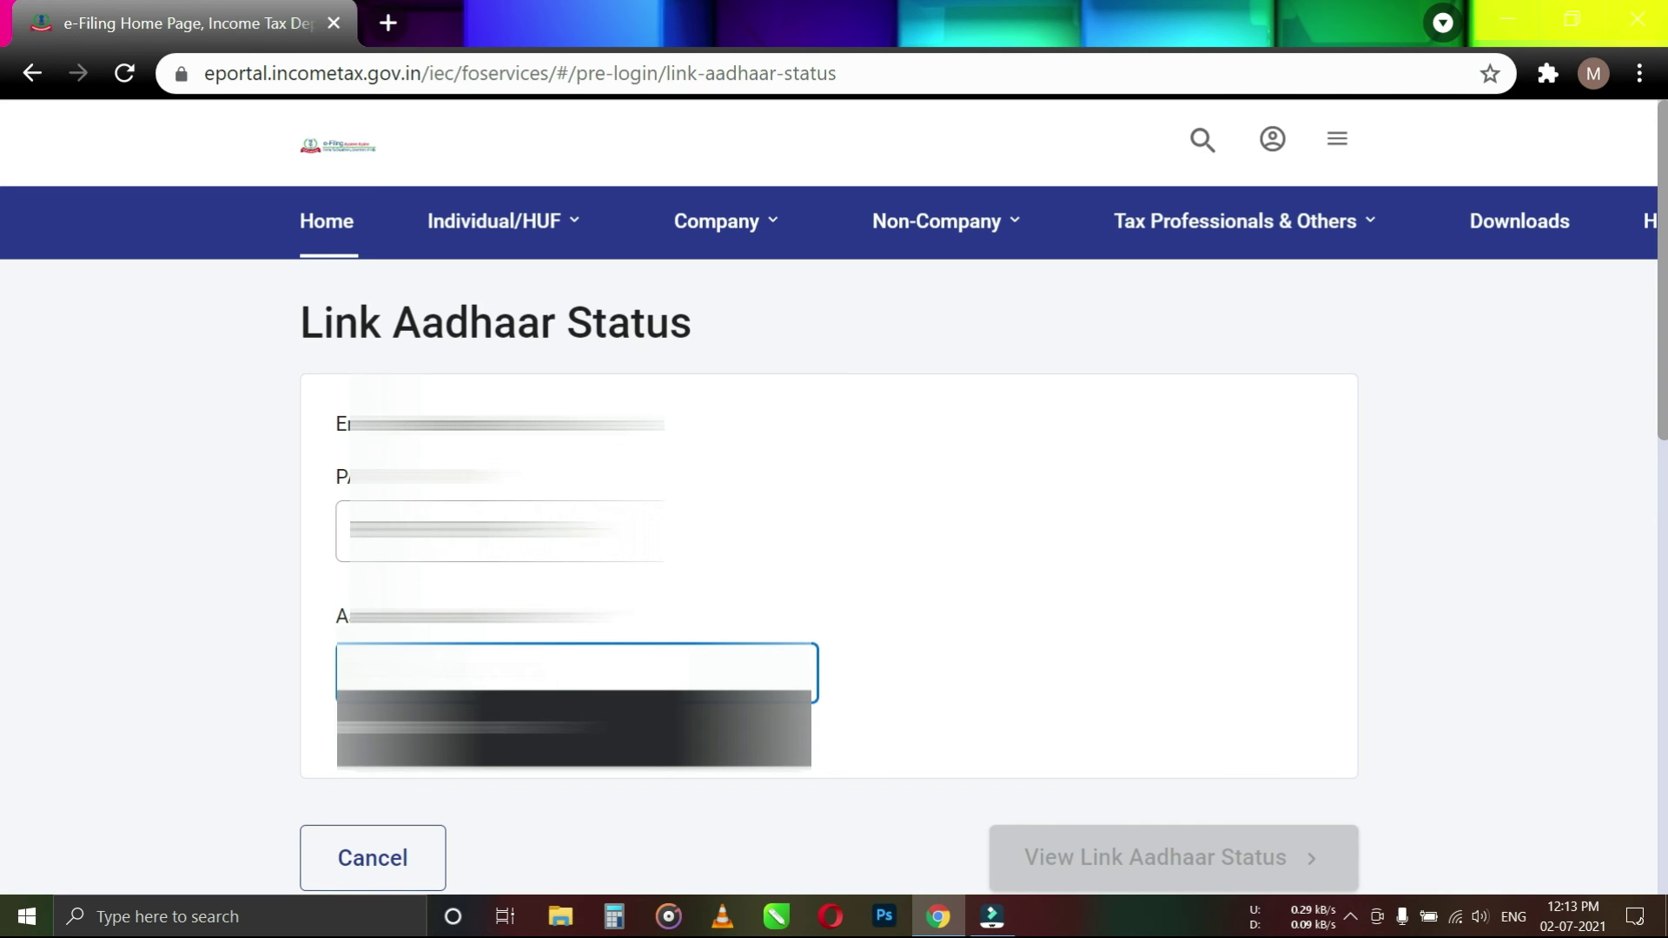
key(Escape)
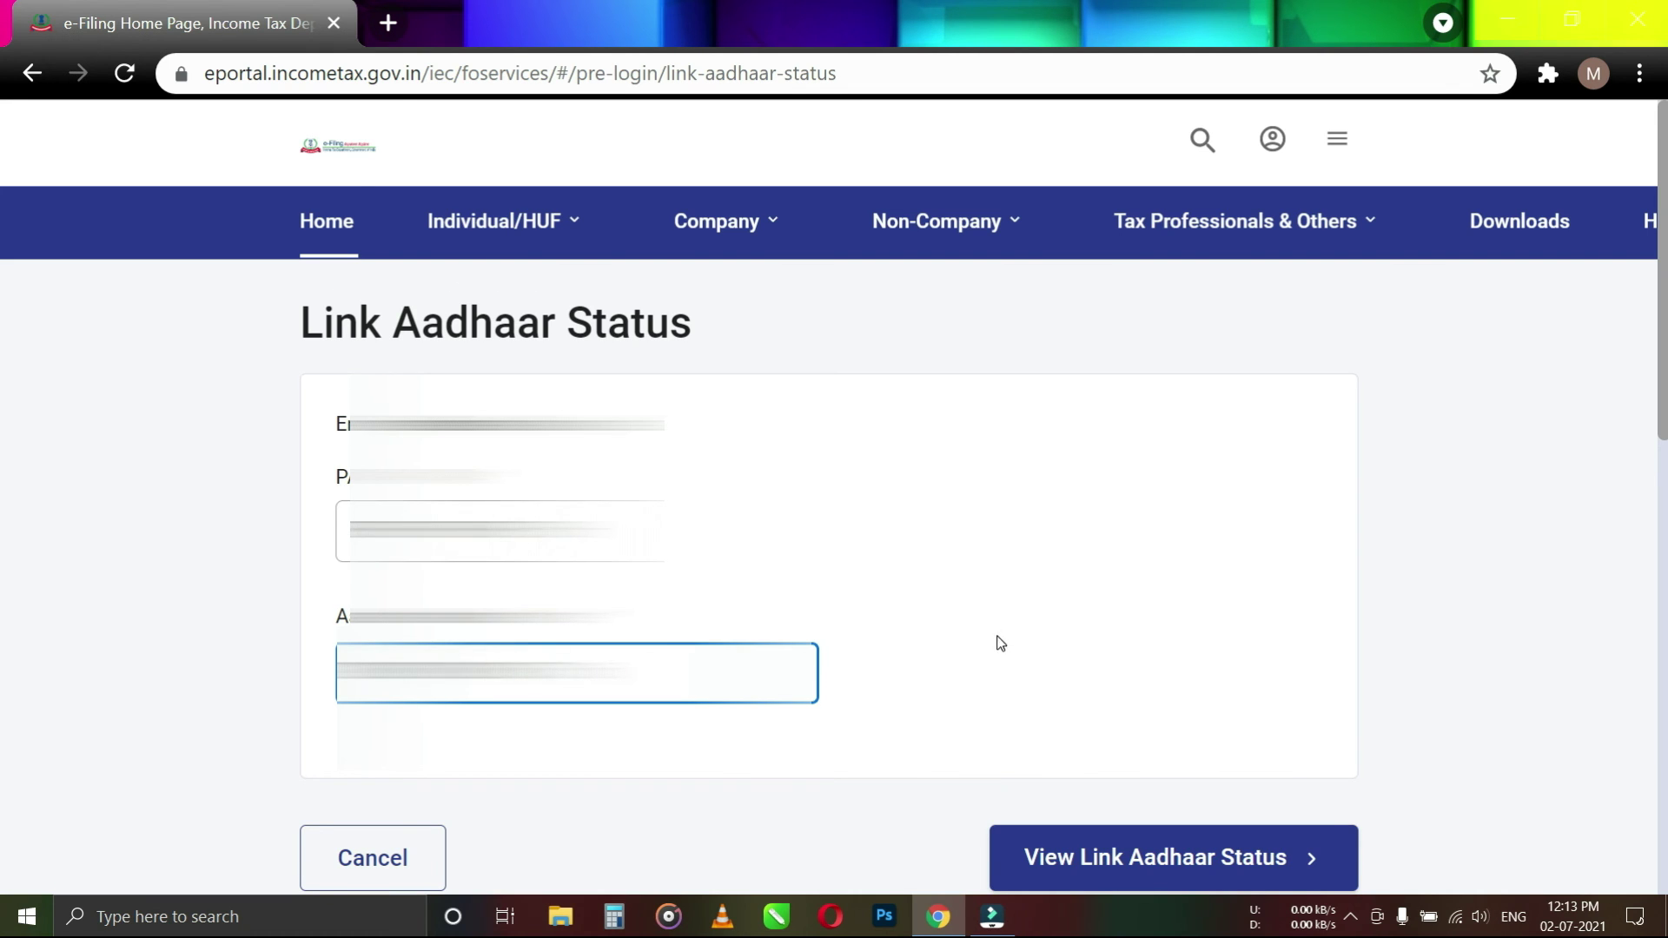
scroll(1001, 642, down, 2)
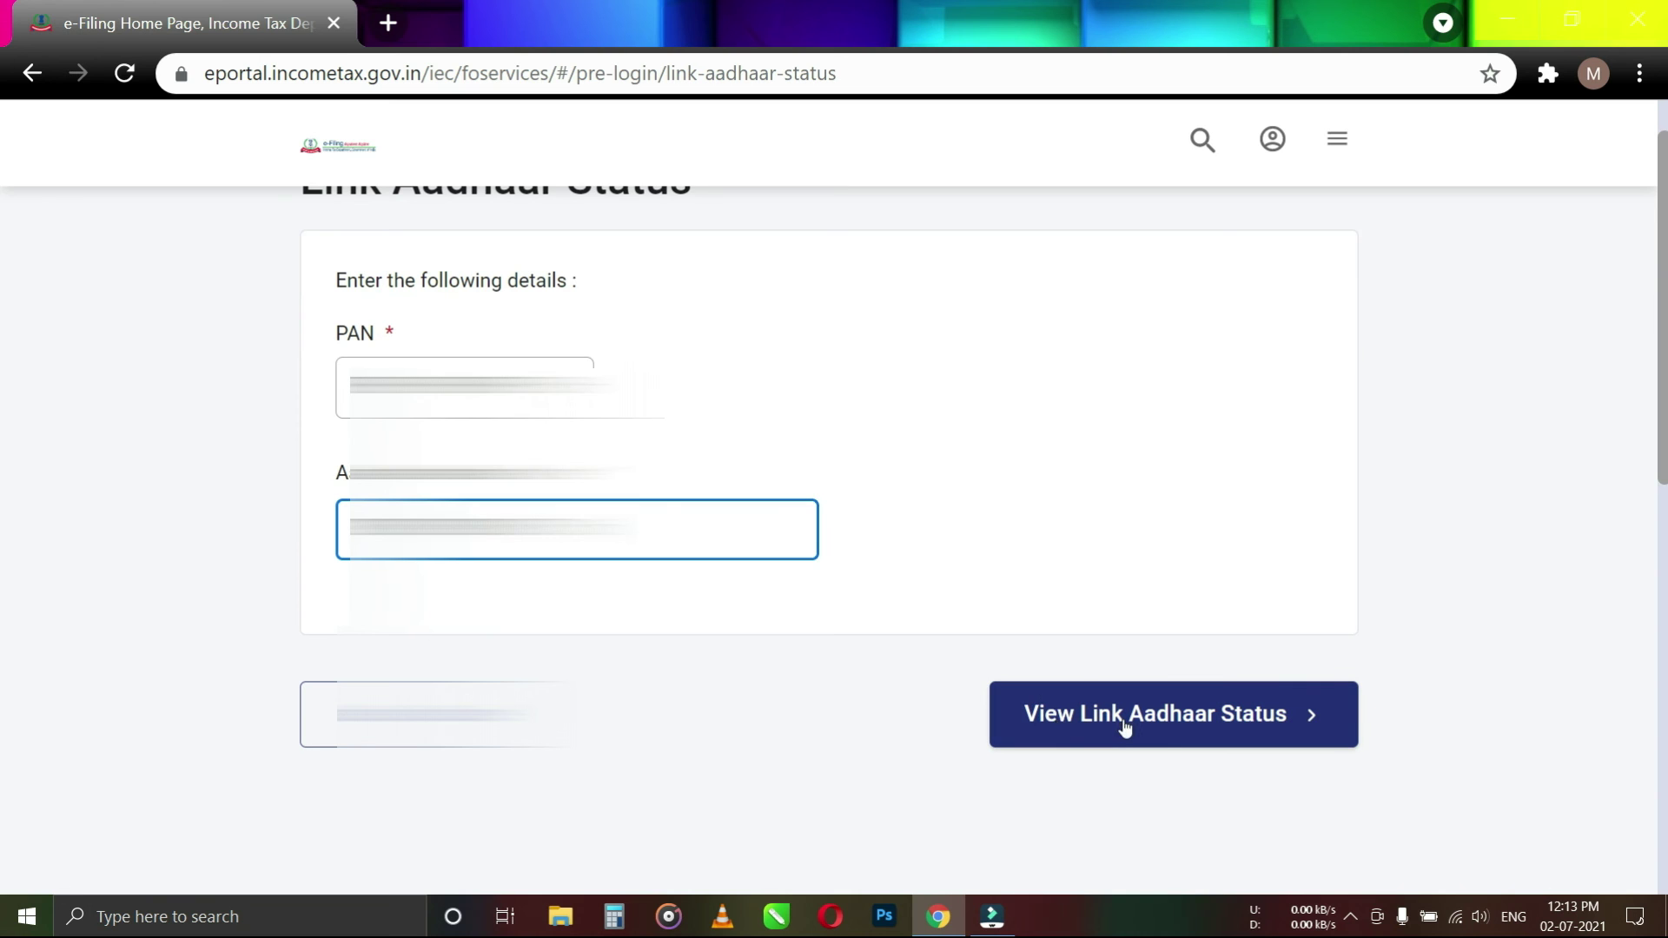
click(1170, 719)
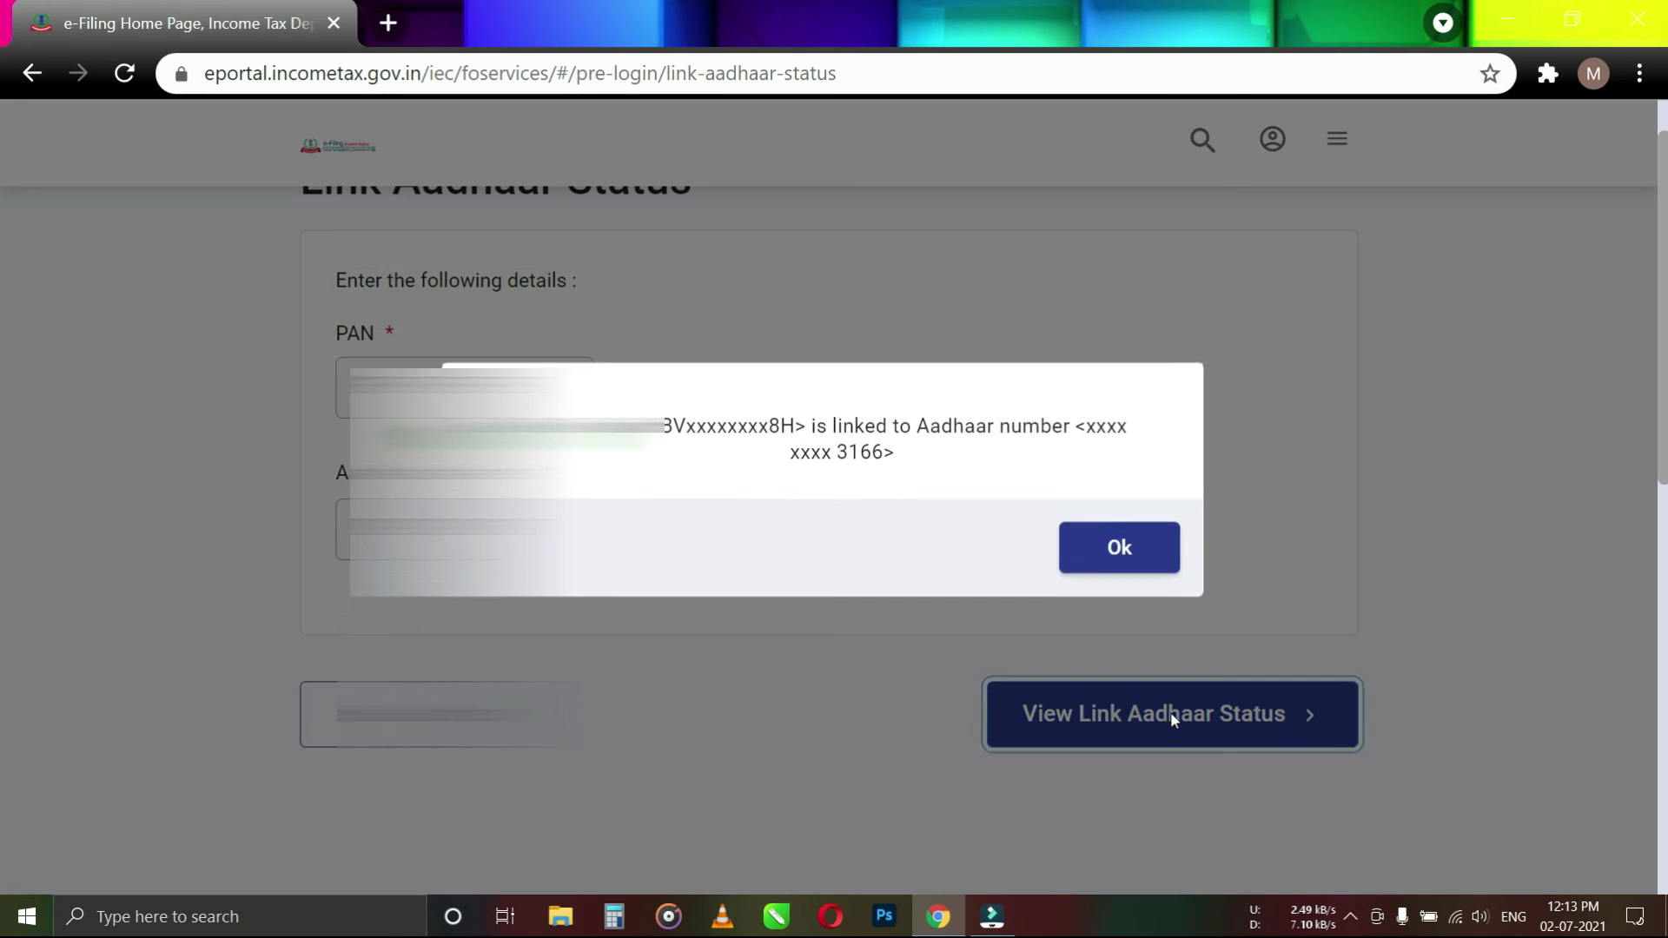